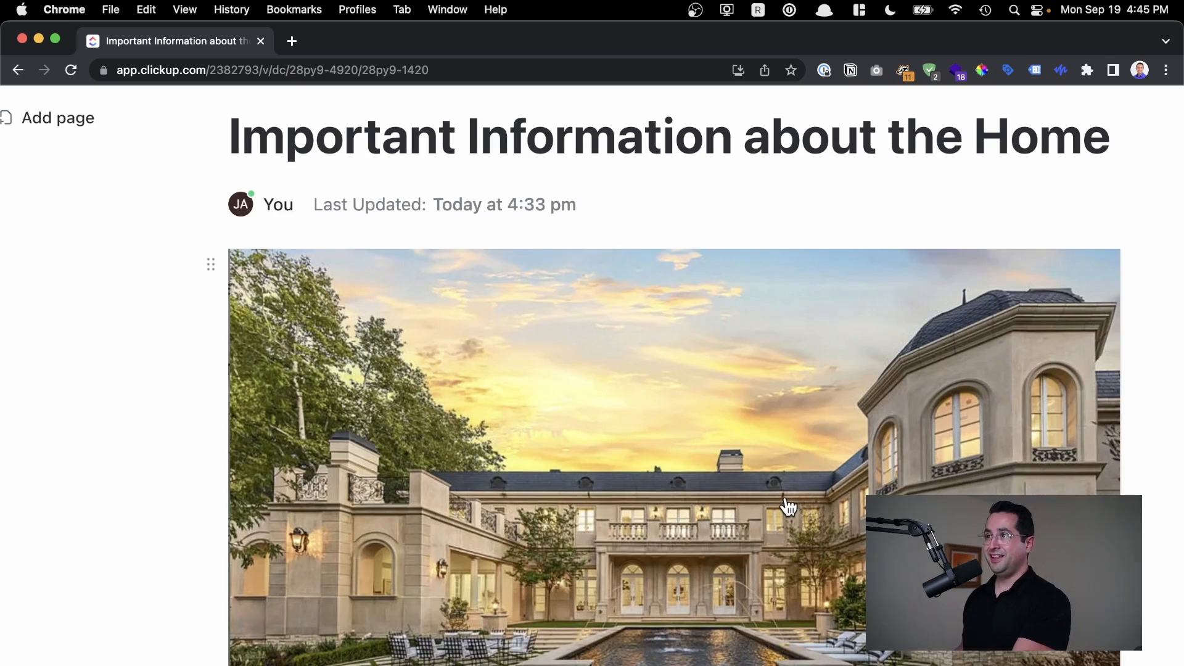
- Read through the Important Information about the Home doc, covering its photo and property details
scroll(788, 506, down, 5)
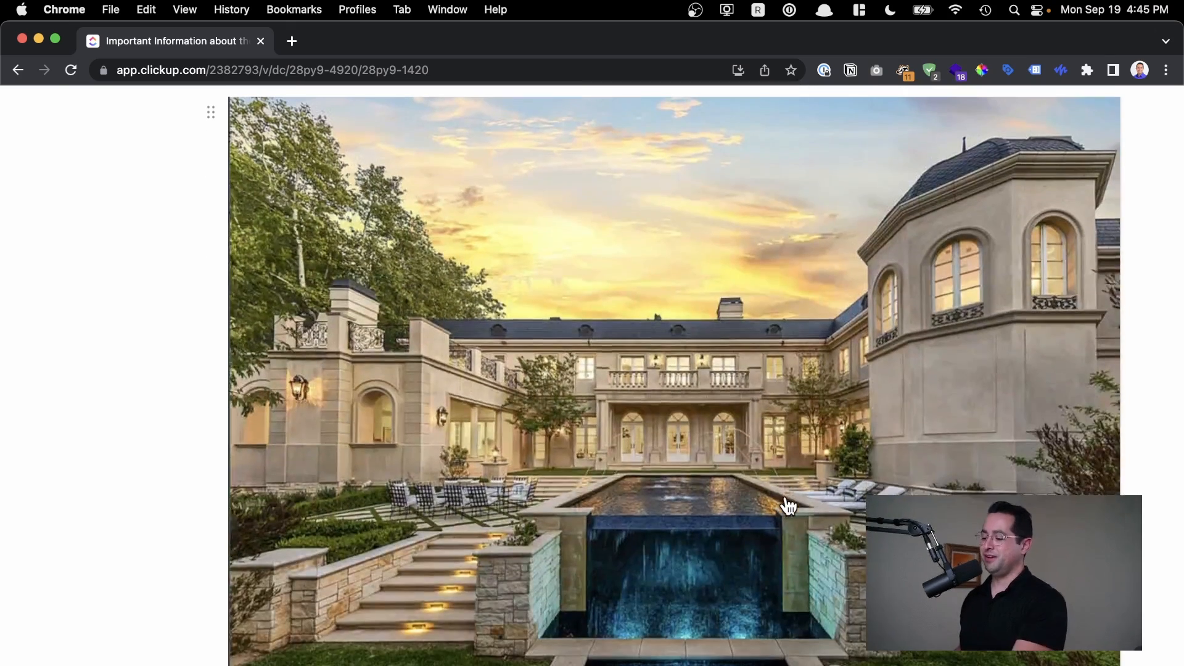
scroll(788, 506, down, 10)
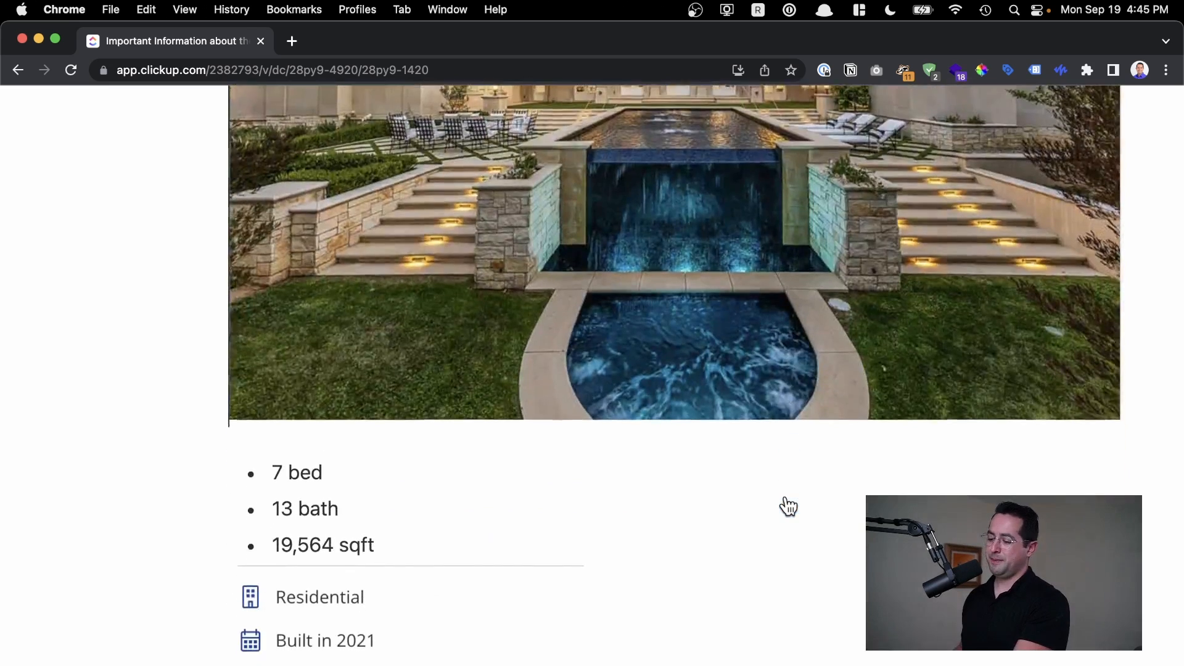
scroll(786, 497, down, 3)
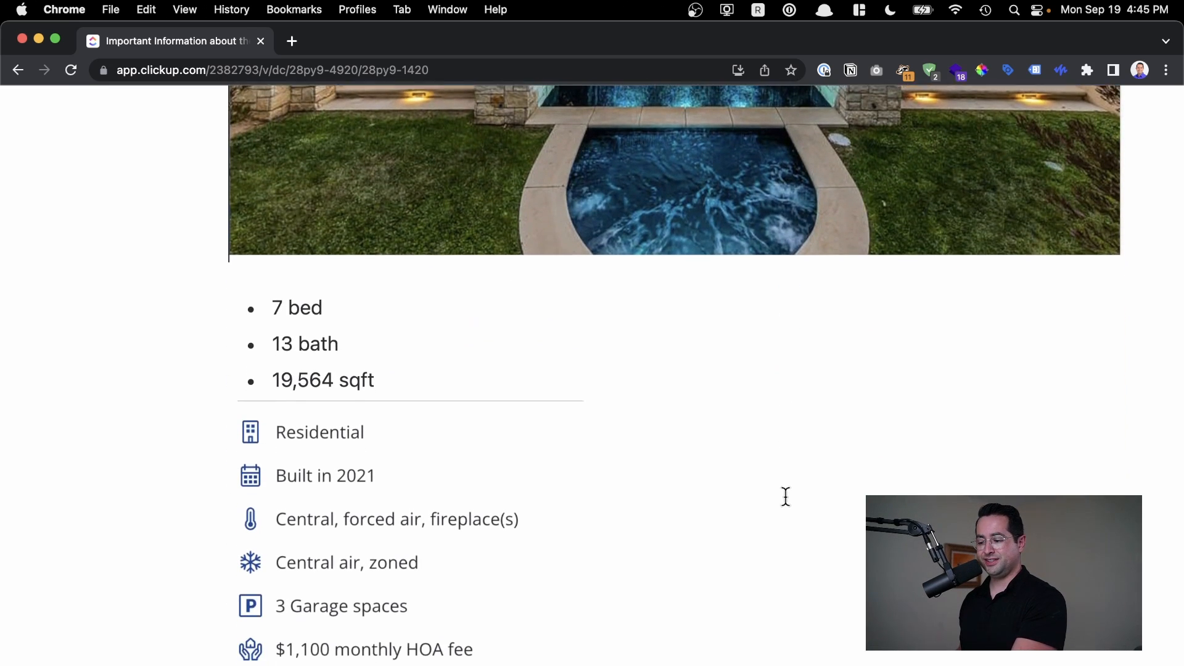
scroll(786, 498, down, 5)
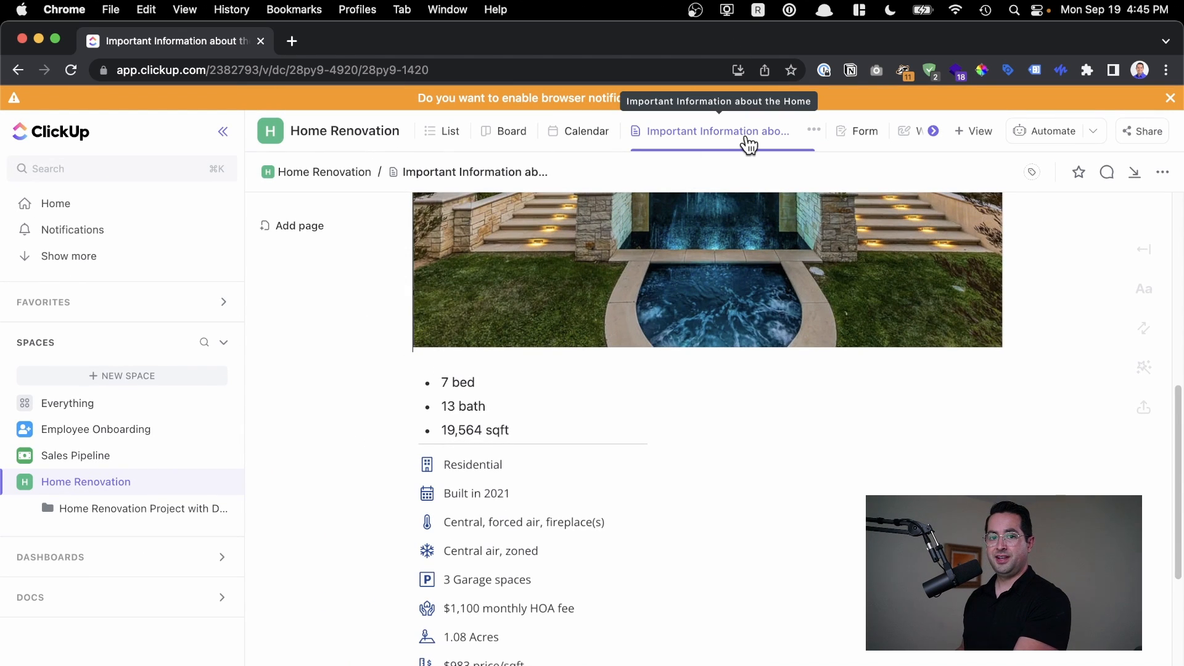
click(427, 137)
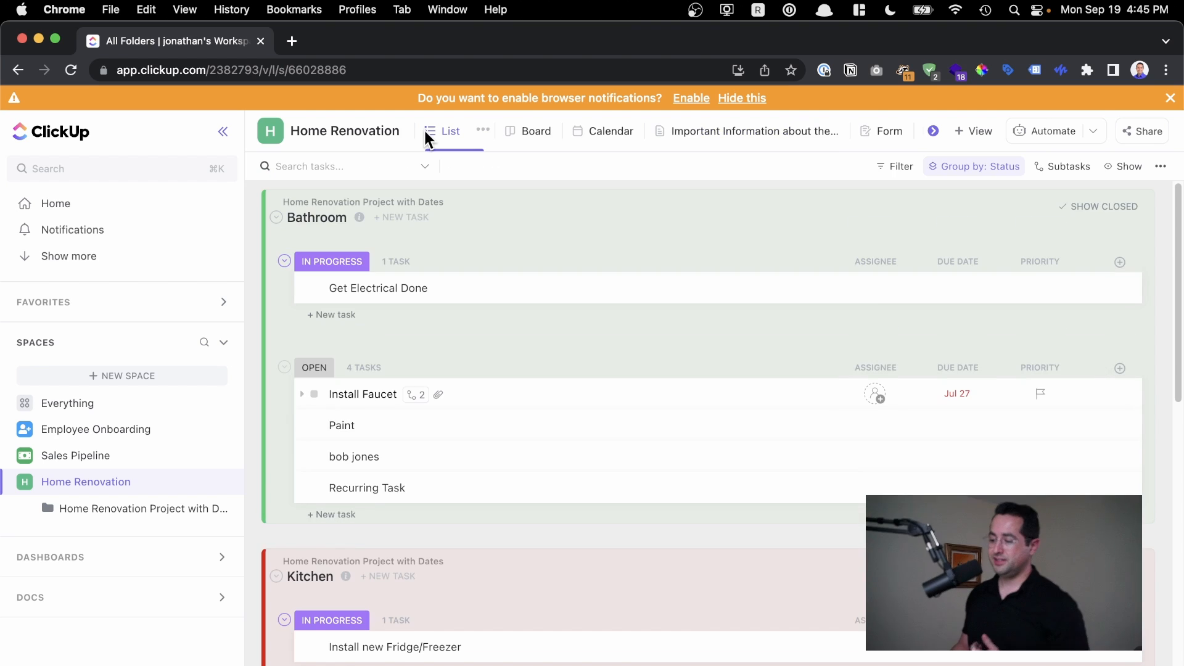
click(637, 134)
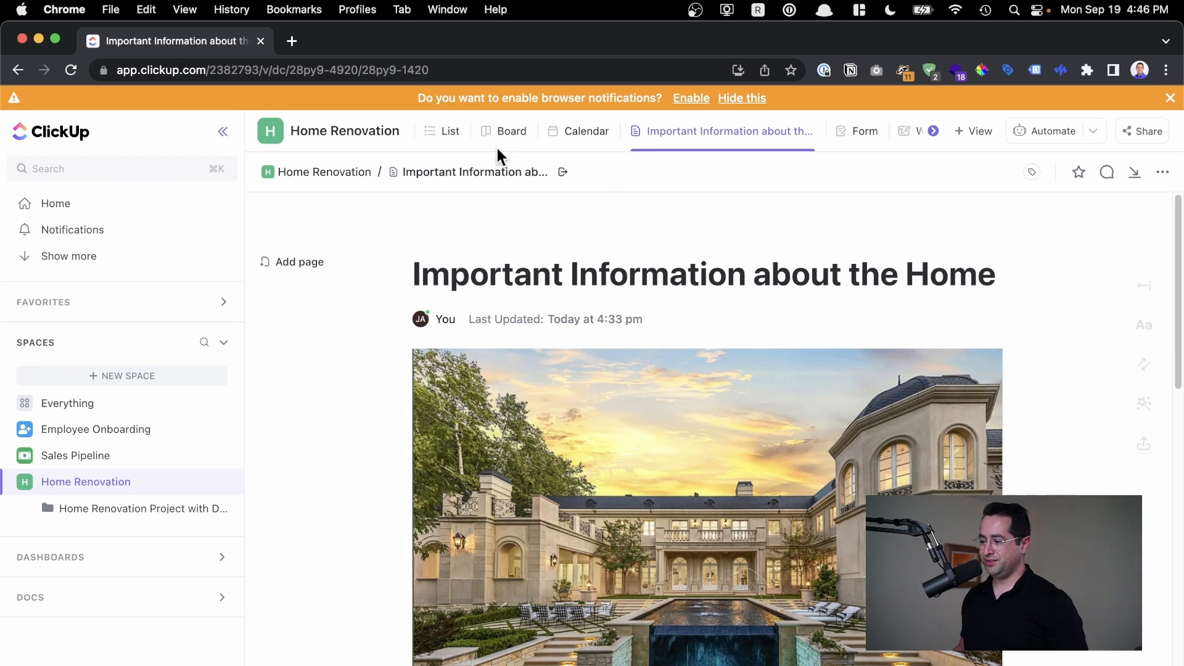
- Show the Home Renovation space as a list and examine the Bathroom and Kitchen tasks grouped by status
click(441, 134)
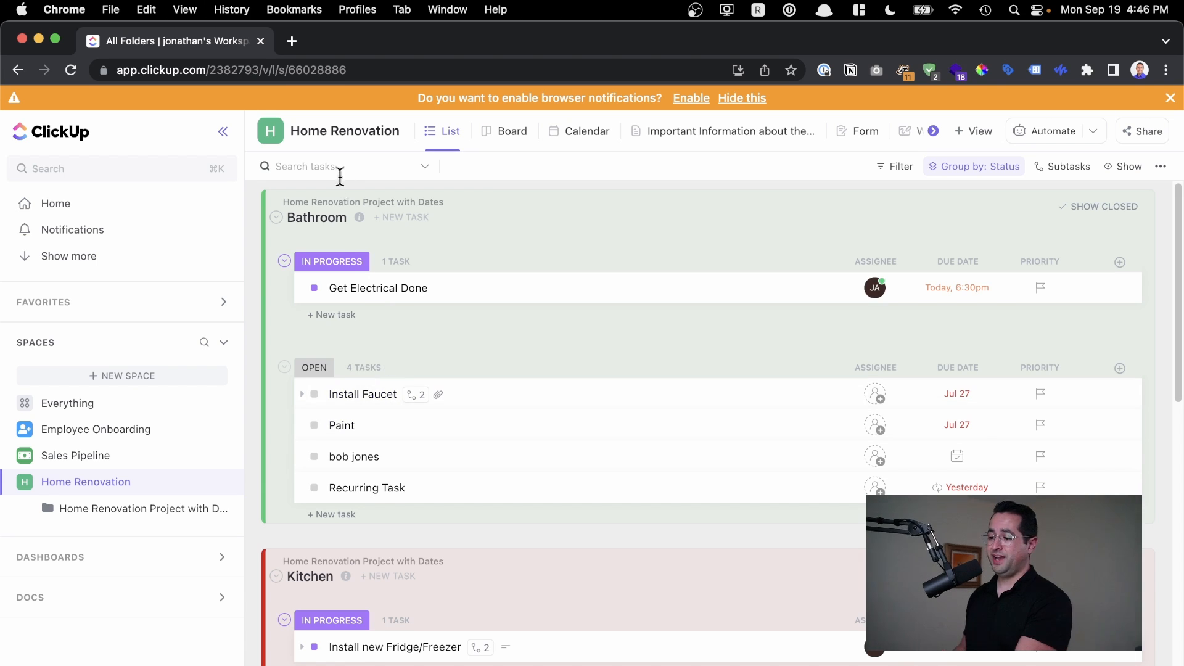
scroll(331, 220, up, 1)
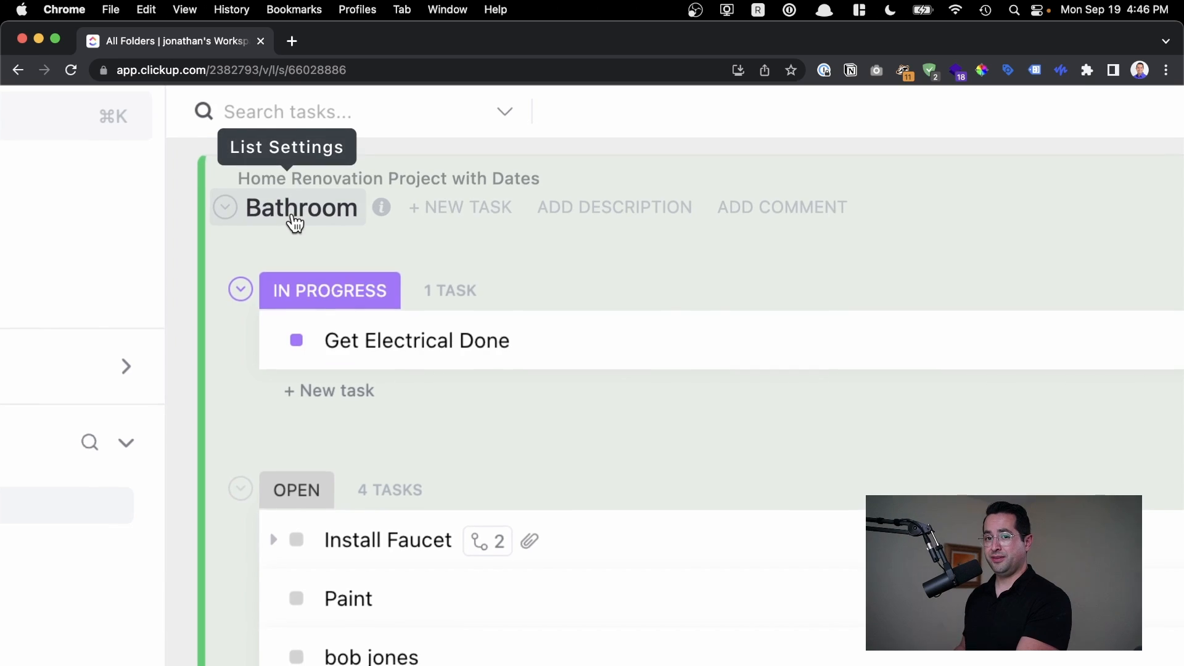
scroll(300, 229, down, 5)
scroll(300, 398, down, 4)
scroll(298, 367, up, 5)
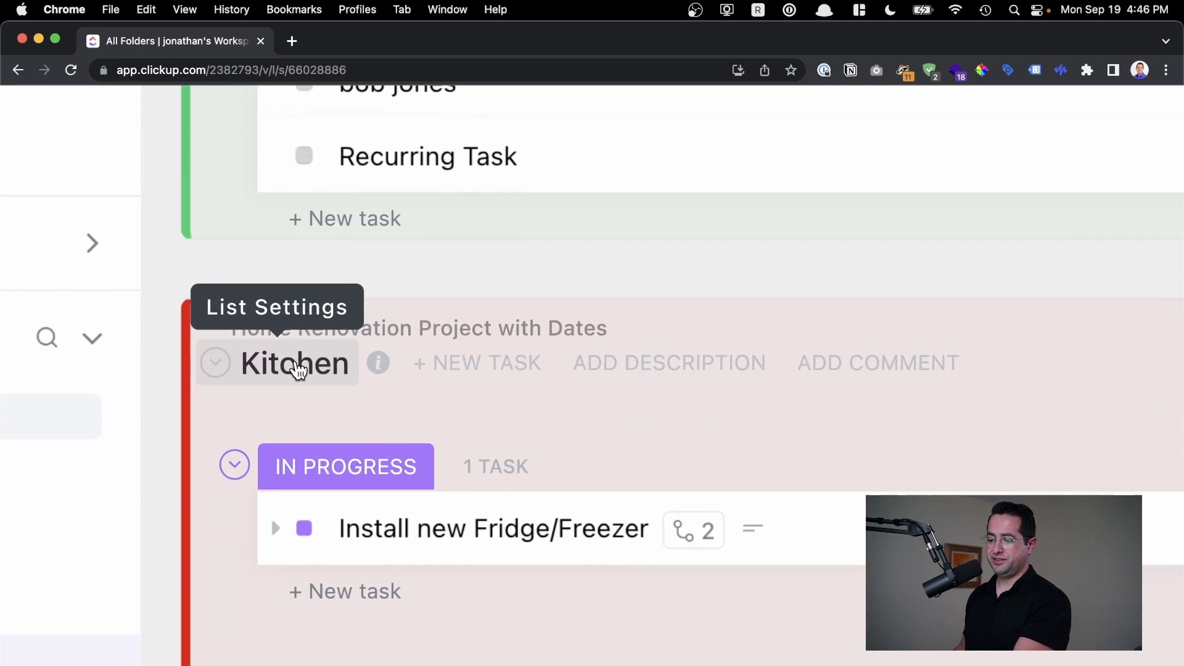
scroll(302, 366, down, 2)
scroll(306, 373, down, 2)
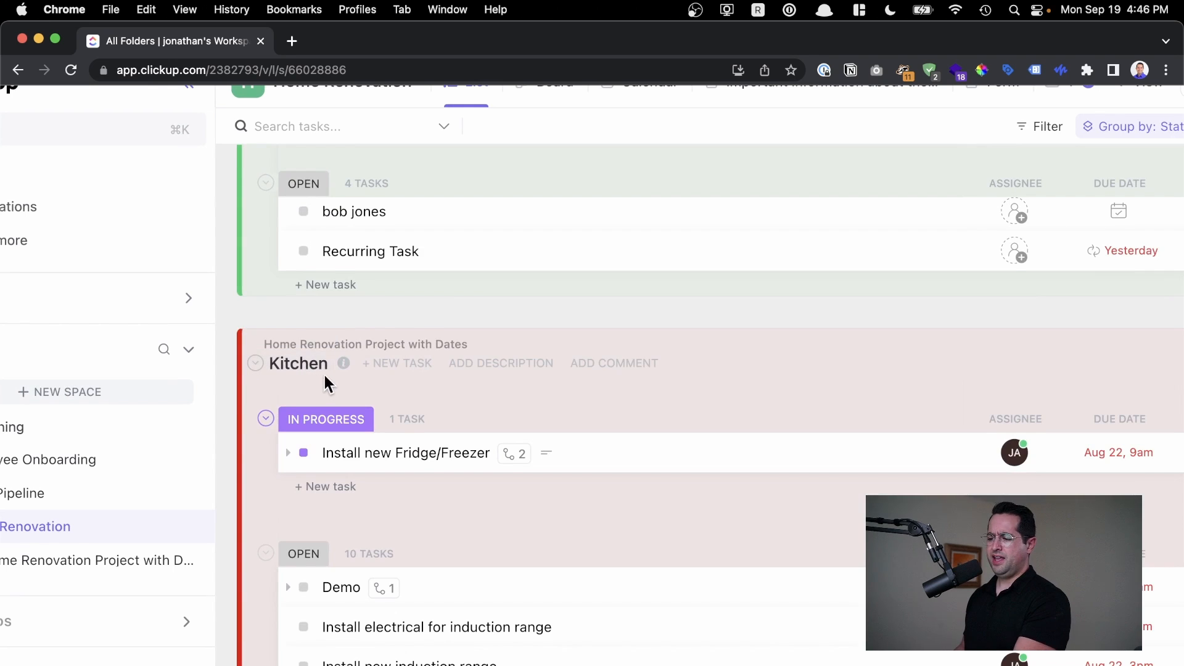
scroll(325, 376, up, 4)
scroll(331, 352, up, 2)
scroll(341, 285, up, 5)
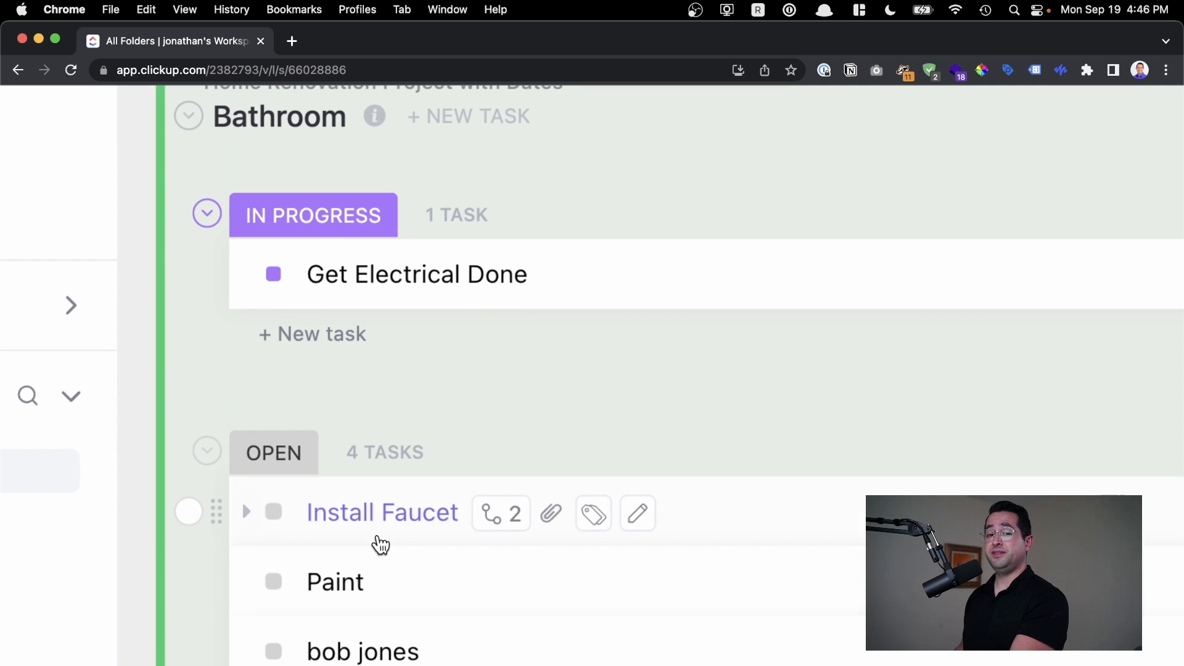
scroll(380, 545, down, 5)
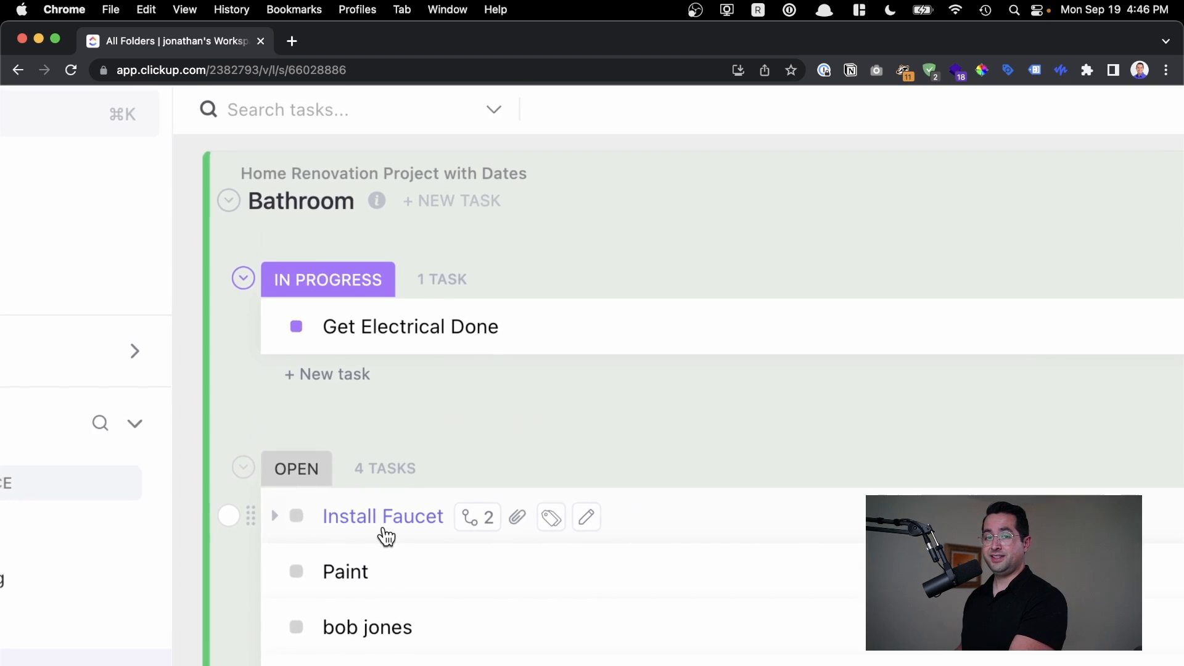
scroll(387, 537, down, 4)
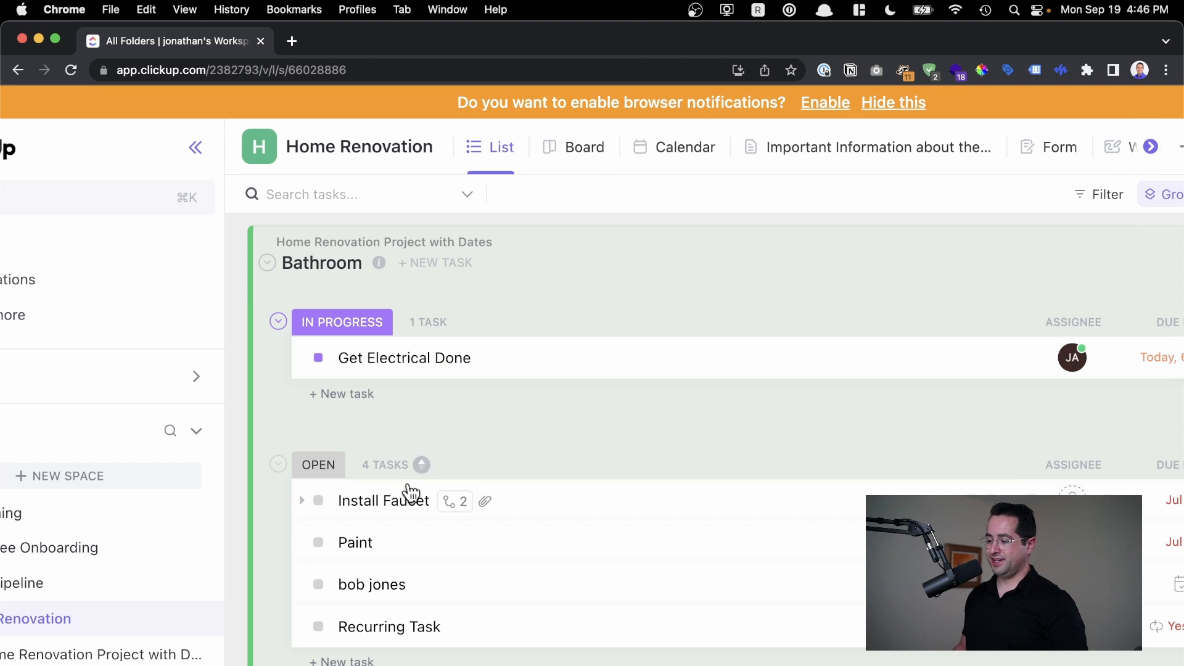
- Open the Get Electrical Done task in the Bathroom list and examine its status, assignee and priority options
click(409, 366)
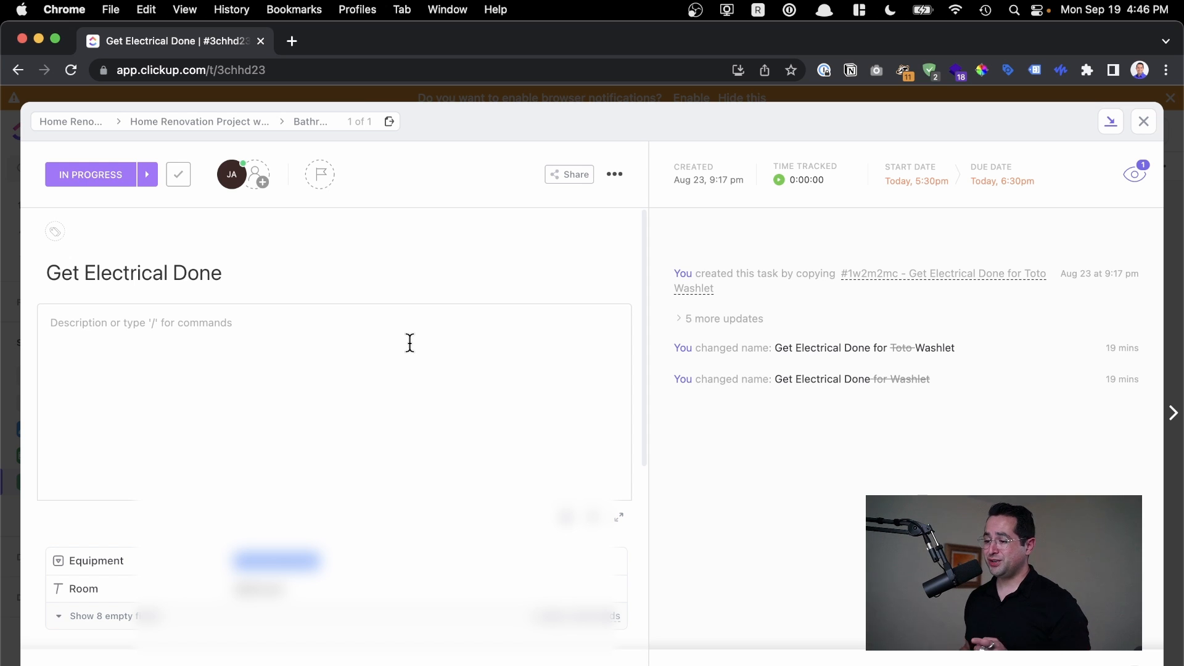
scroll(76, 171, up, 3)
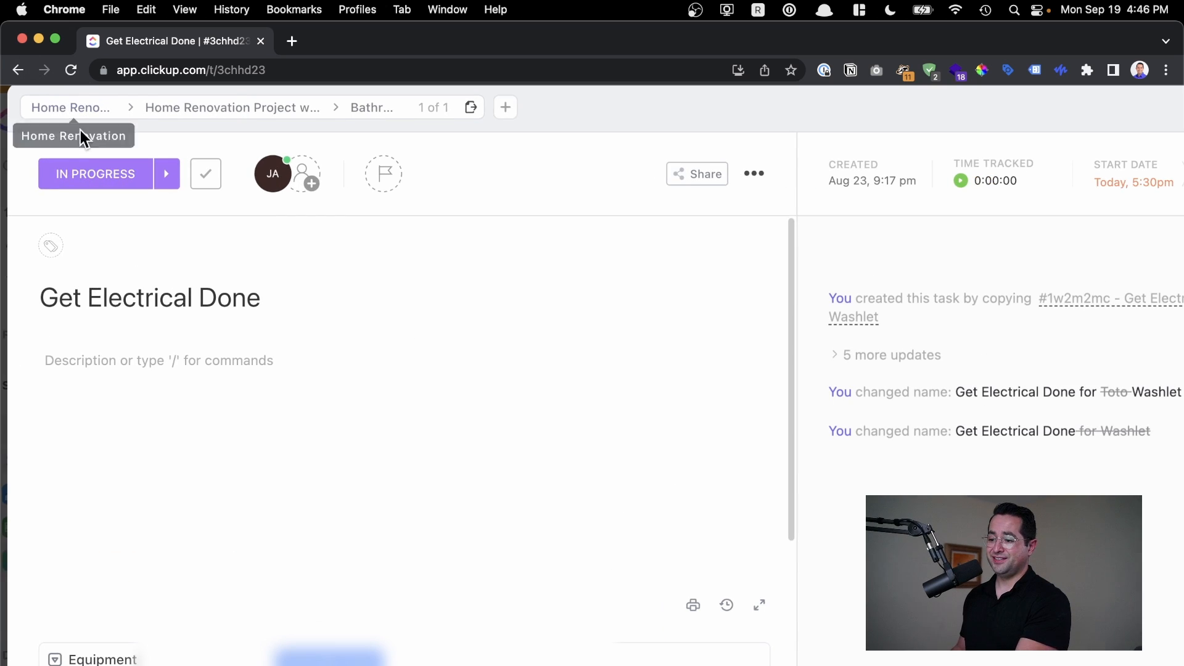
scroll(113, 170, up, 5)
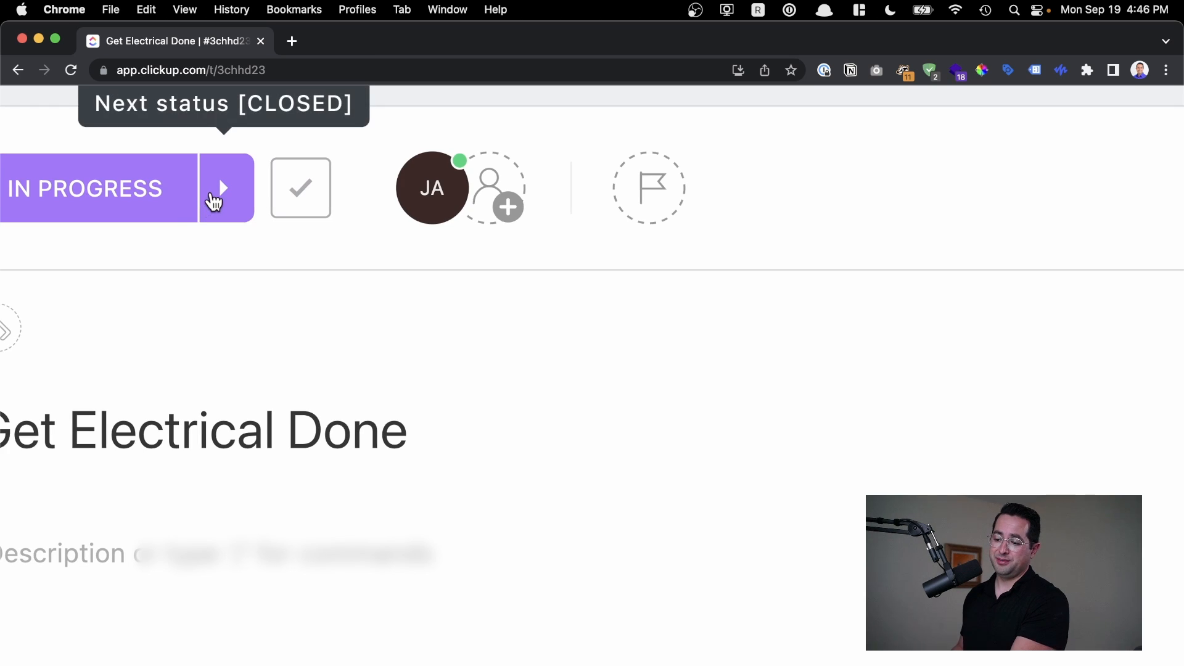
scroll(211, 197, down, 5)
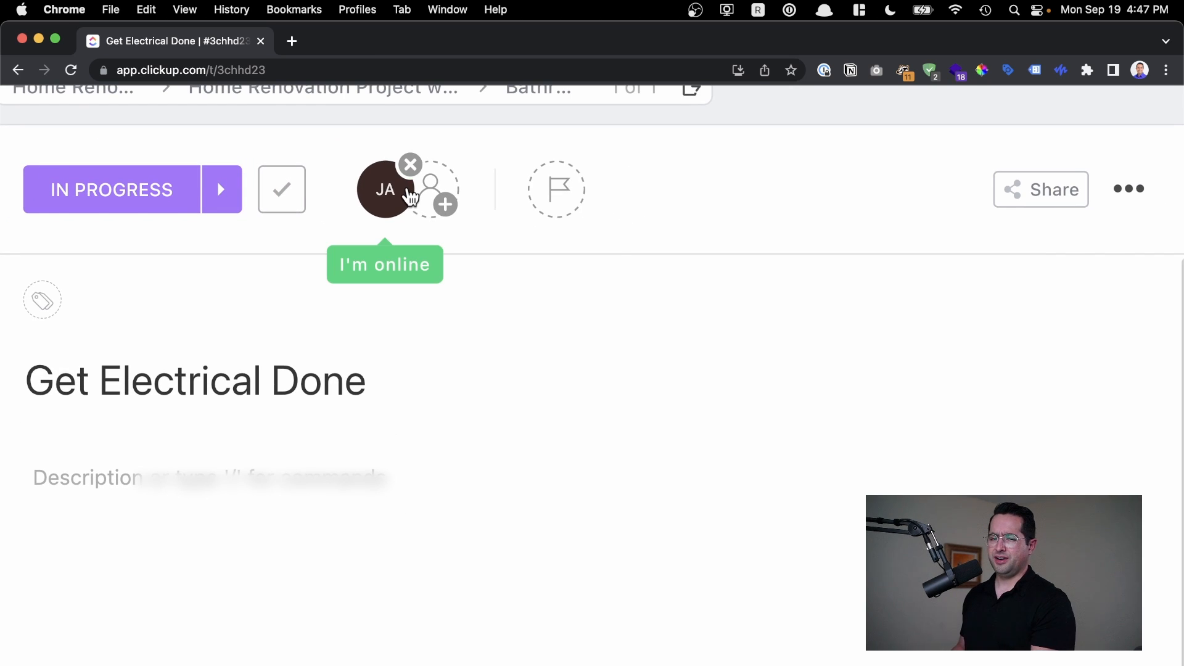
mouse_move(410, 197)
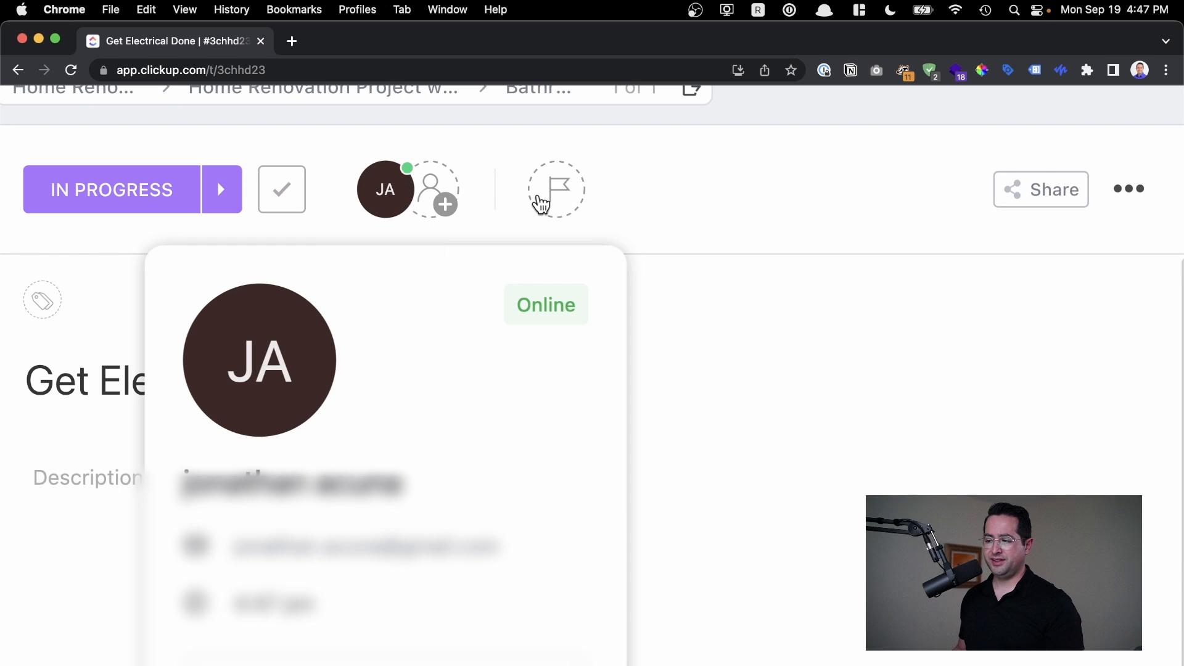
click(560, 199)
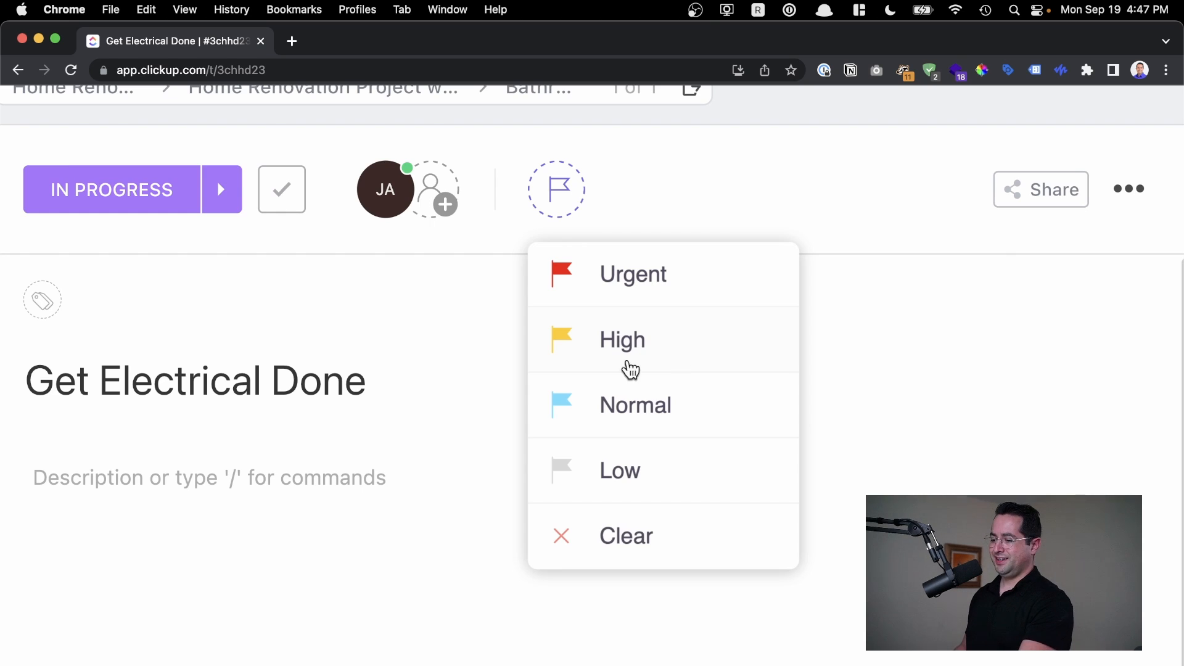
- Write "step 1" and "step 2" on separate lines in the Get Electrical Done task's description
key(super+0)
click(136, 385)
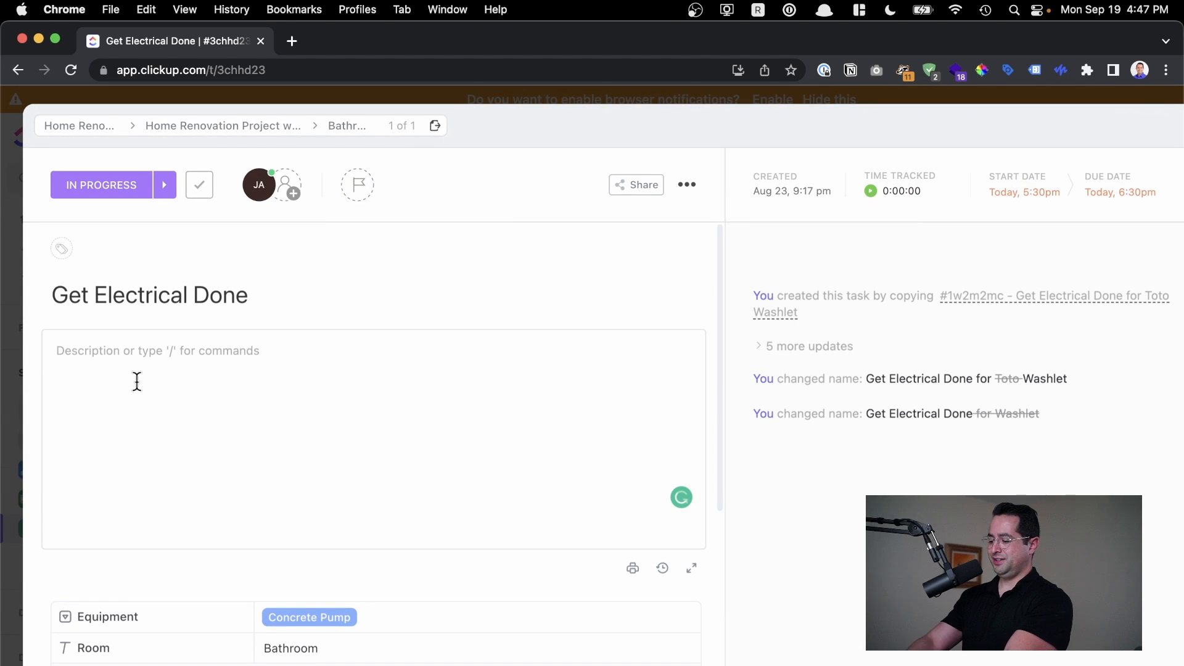
text(step 1)
key(Return)
text(step 3)
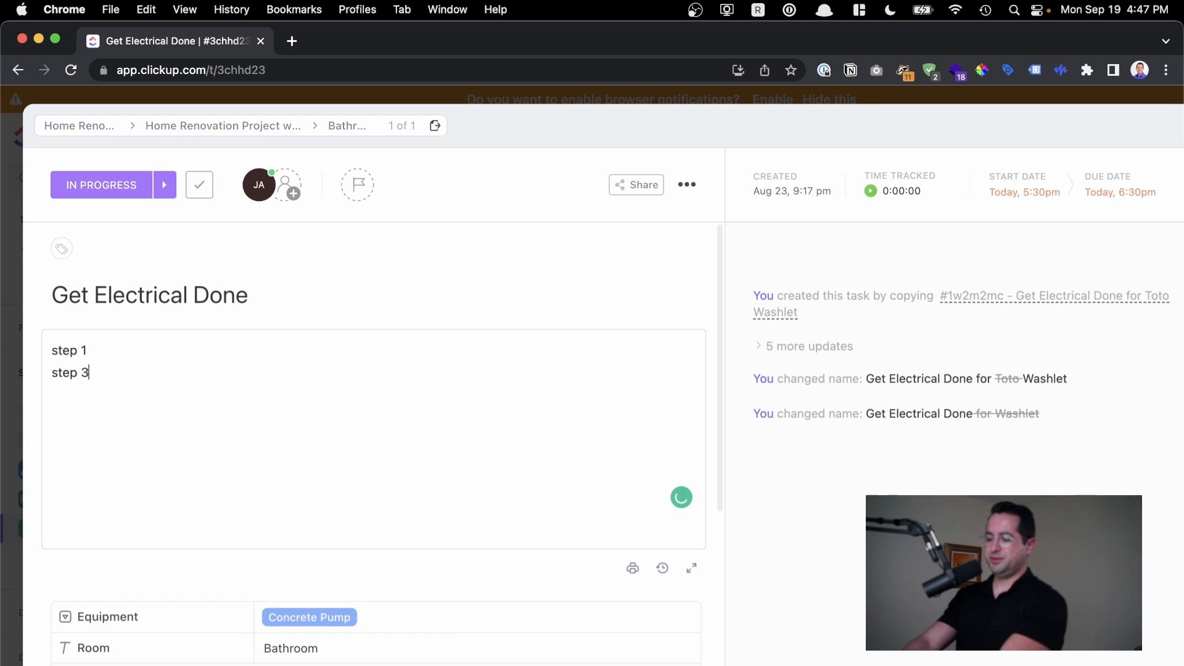
key(BackSpace)
text(2)
- Examine the task's Equipment and Room custom fields, including the choices available for Equipment
scroll(139, 327, down, 2)
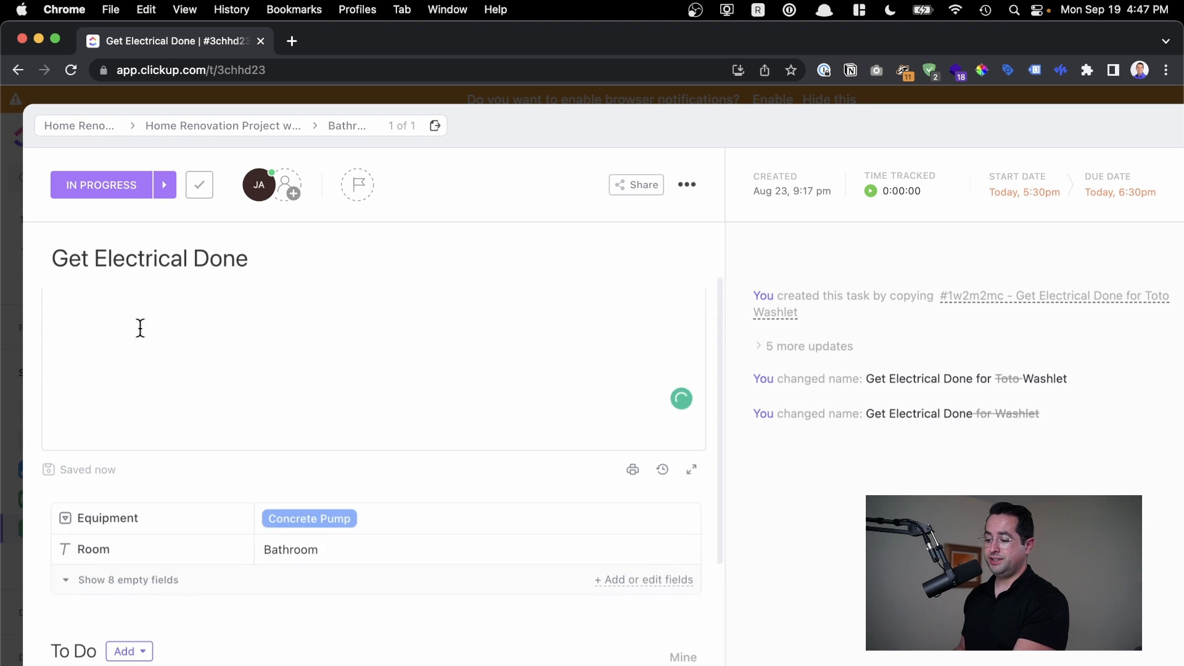
scroll(226, 521, up, 5)
scroll(230, 509, left, 5)
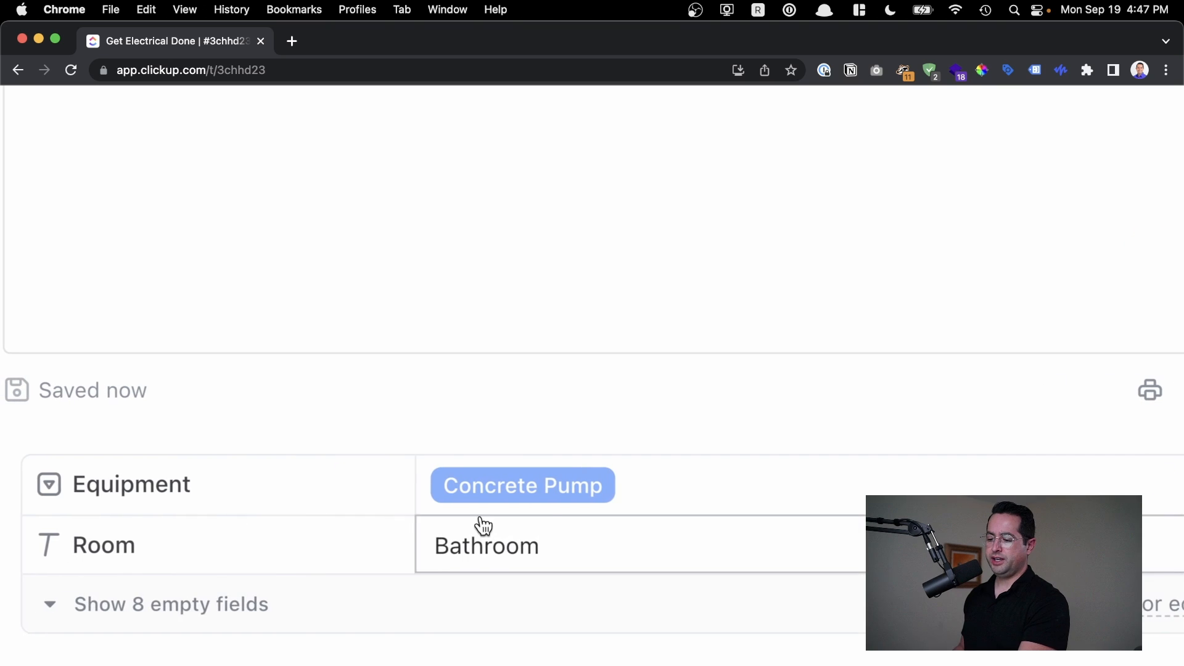
click(552, 504)
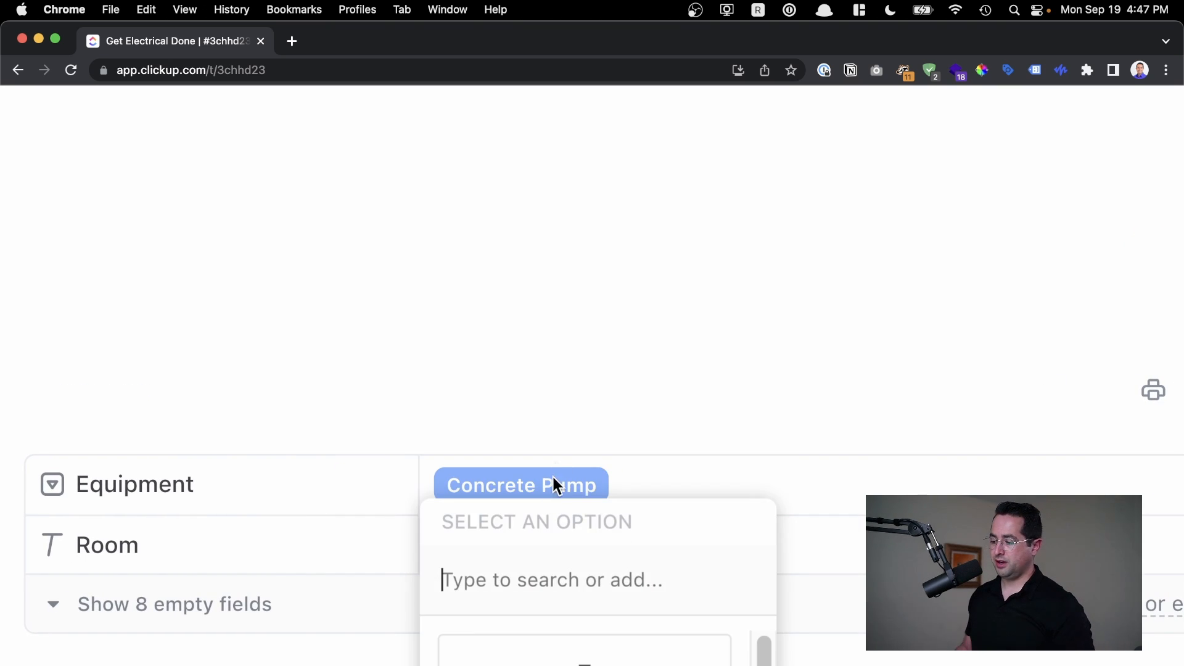
click(567, 428)
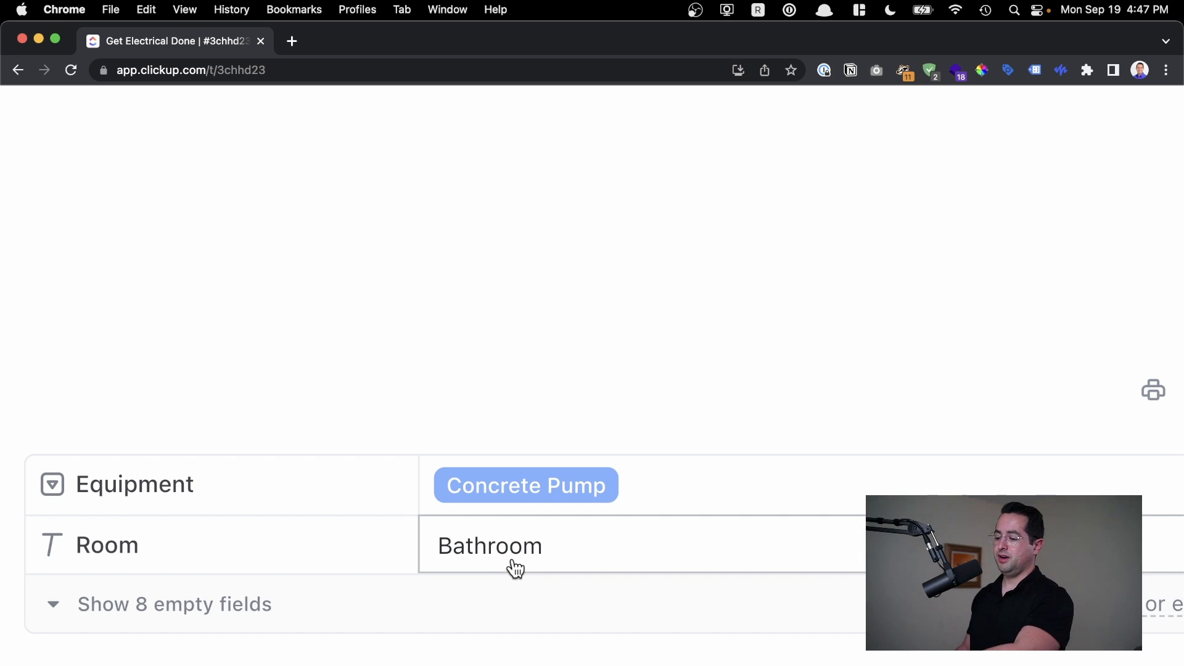
- Review the activity history of the Get Electrical Done task and close the task
scroll(499, 571, down, 5)
scroll(503, 561, down, 3)
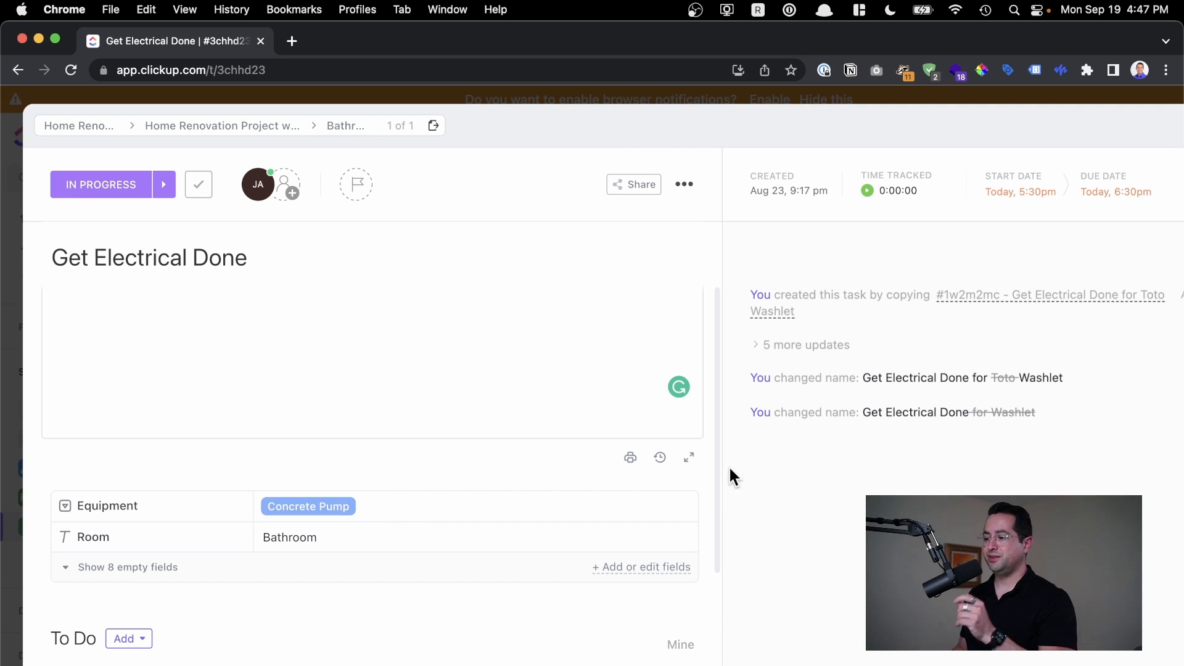
ctrl+scroll(942, 369, up, 5)
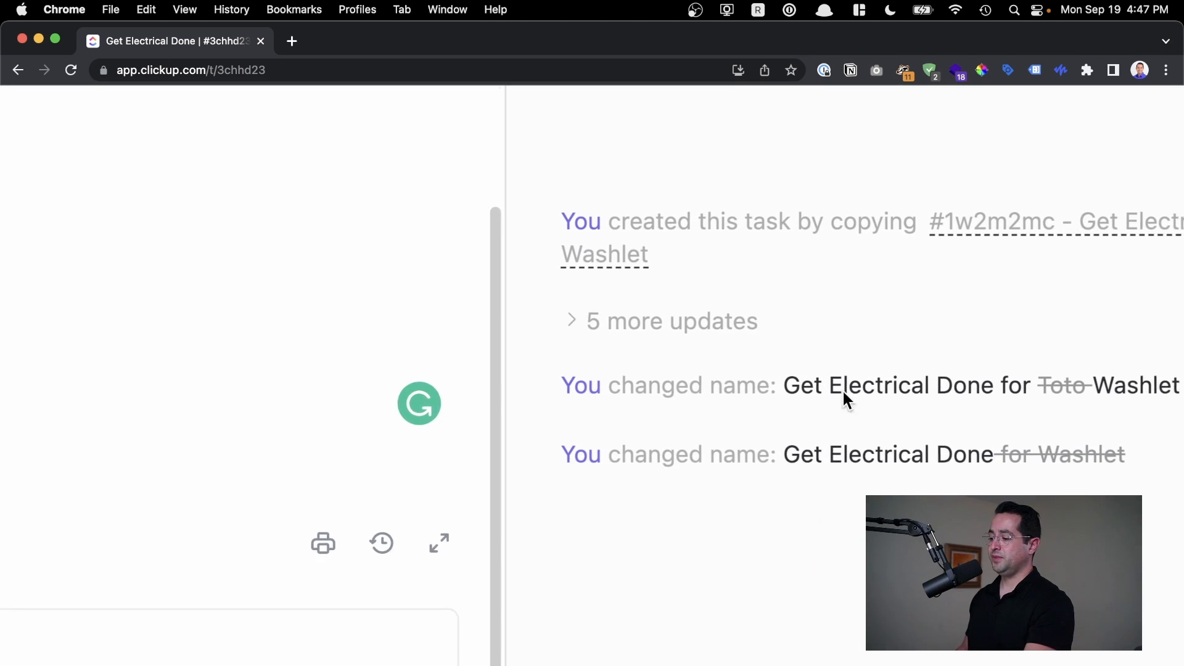
scroll(997, 476, right, 5)
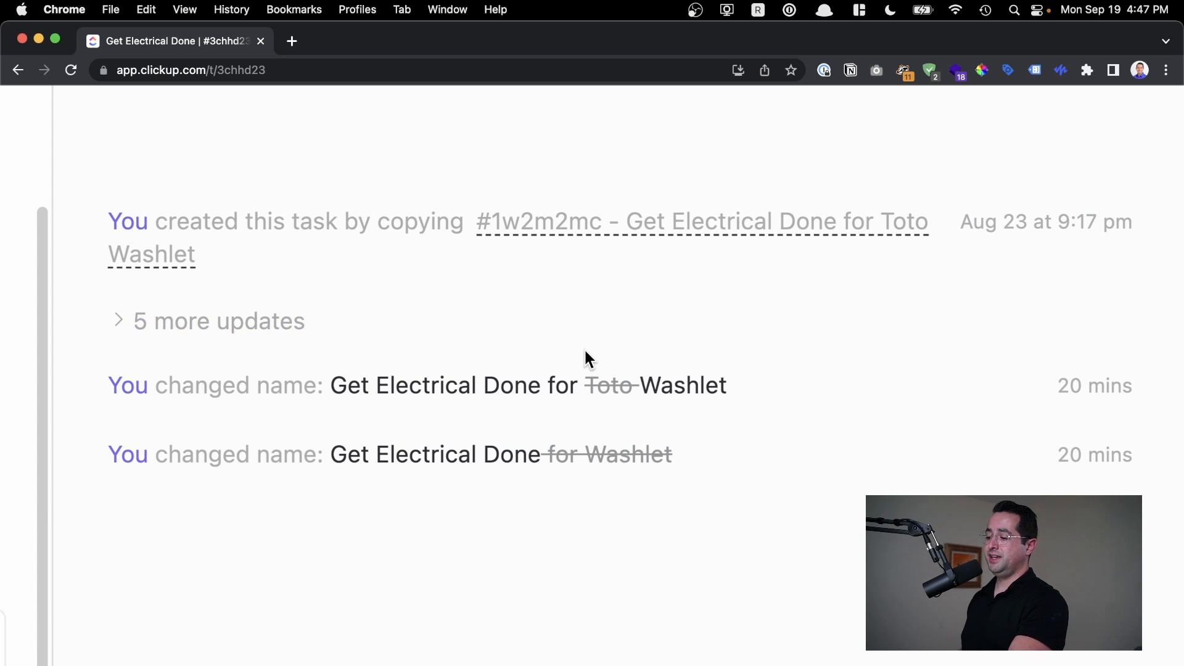
scroll(585, 348, down, 2)
scroll(548, 409, down, 5)
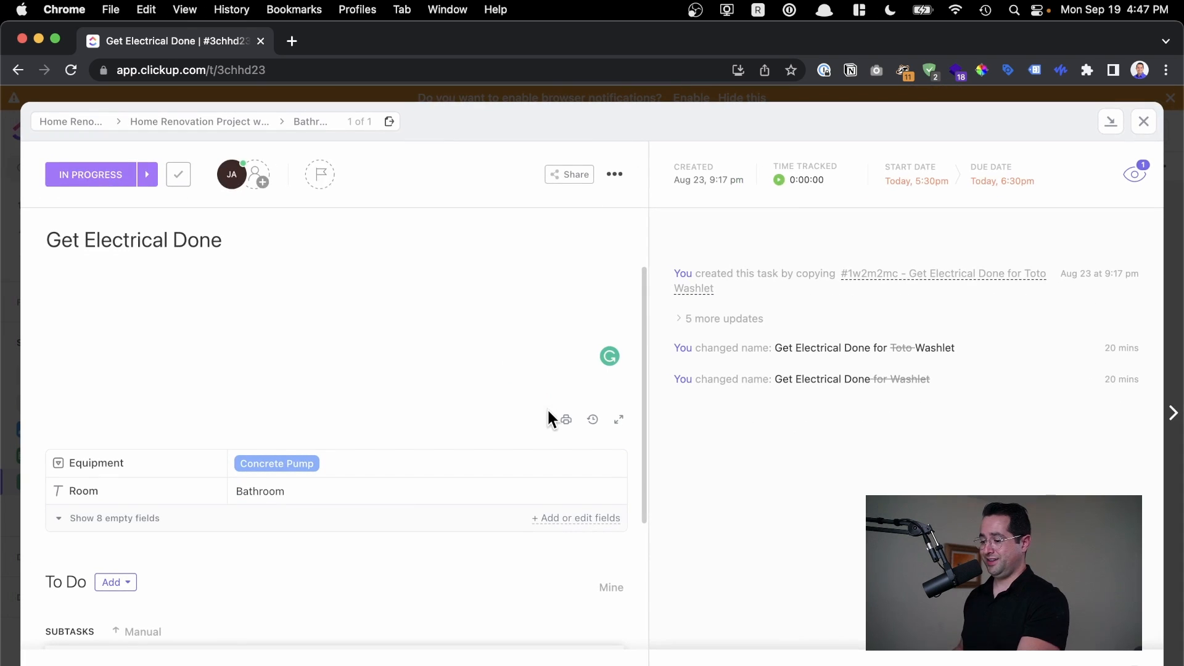
click(301, 94)
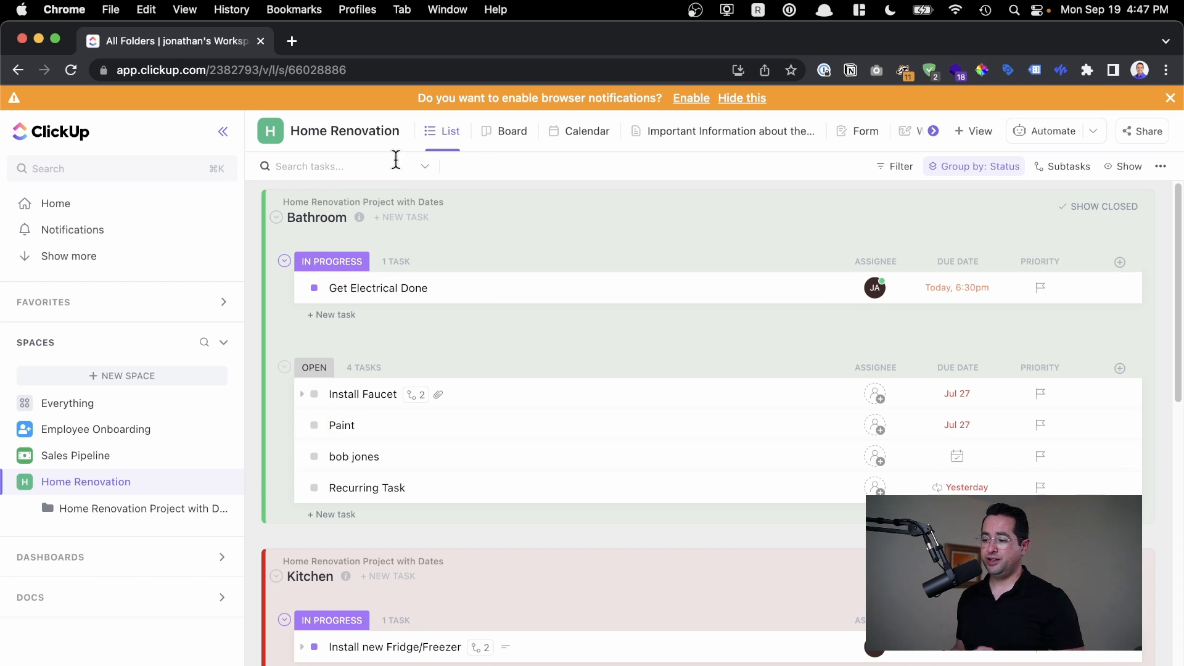
- Show the Home Renovation space as a calendar and collapse the sidebar to widen it
click(577, 136)
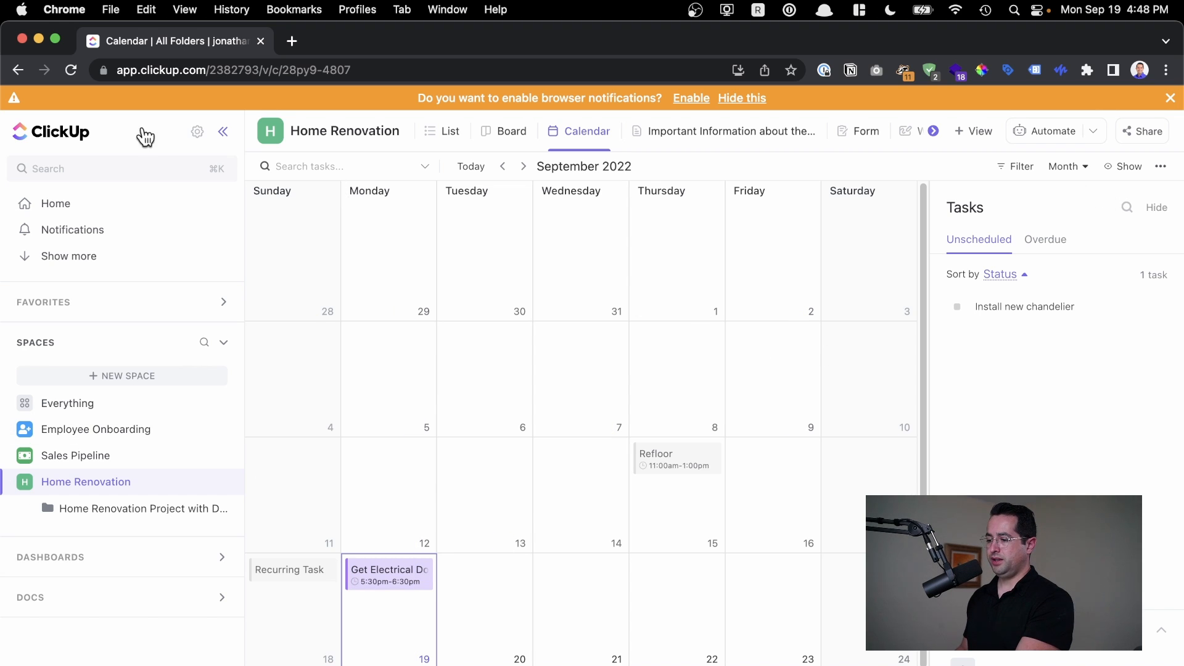
click(222, 132)
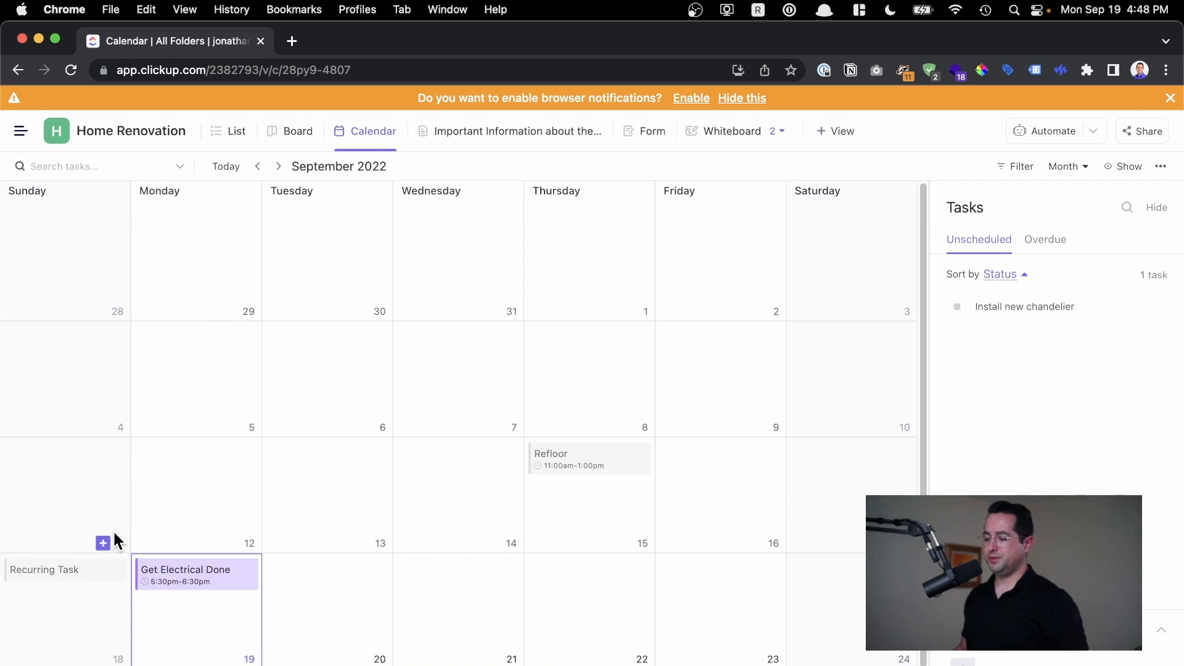
- Check the Refloor task's details, close it, and reschedule the task to Thursday, September 22 on the calendar
click(576, 456)
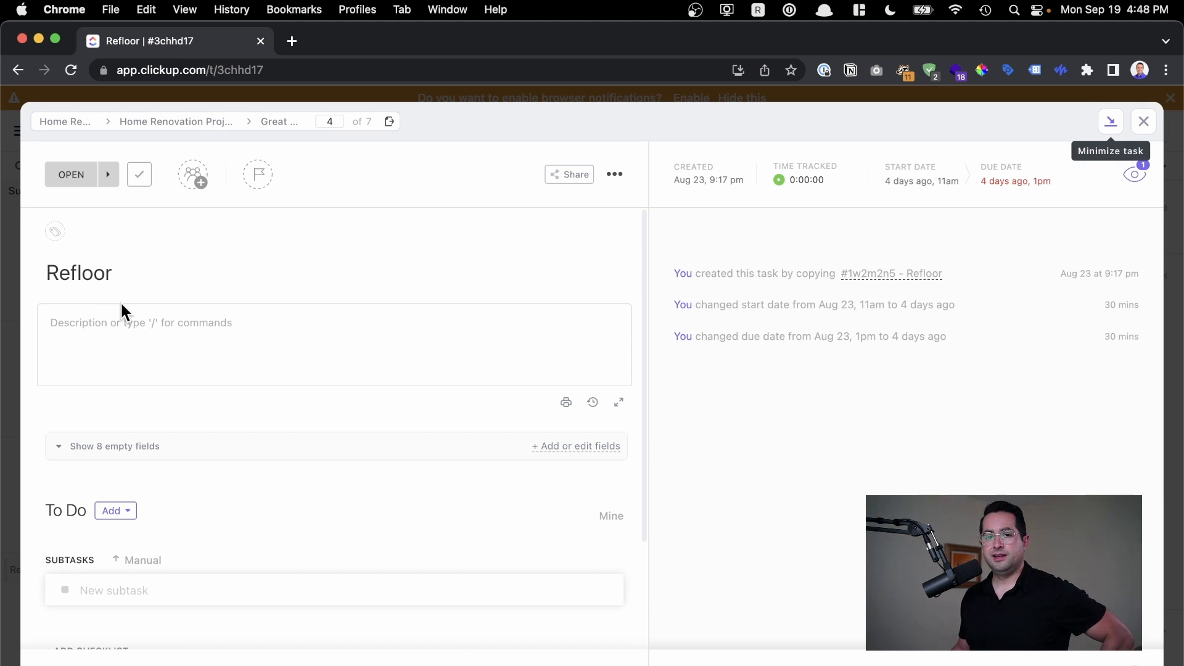
click(99, 316)
click(557, 98)
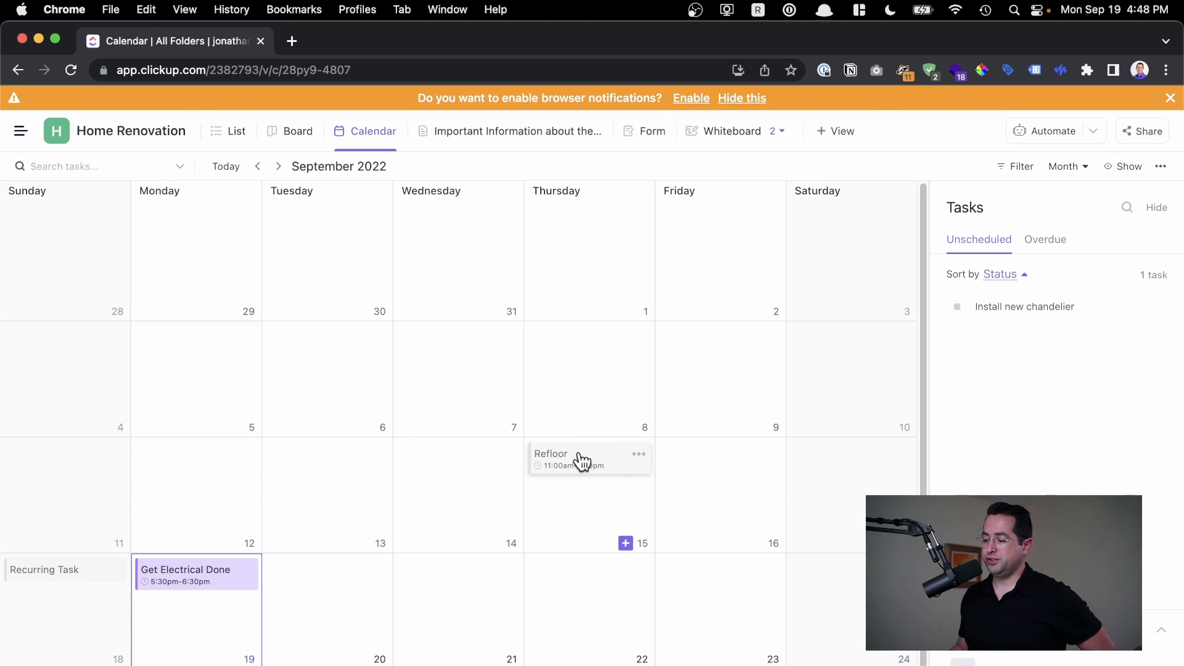
drag(582, 460, 557, 616)
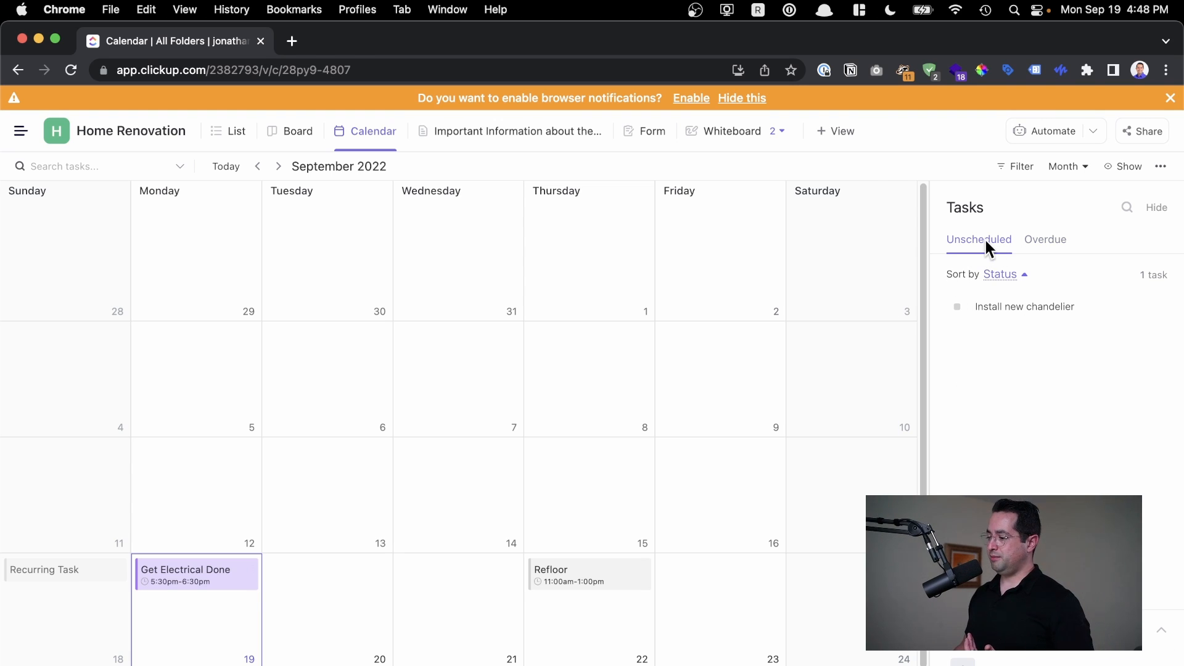
- Check the calendar's overdue tasks, and schedule the unscheduled Install new chandelier task on Wednesday, September 21
click(1036, 241)
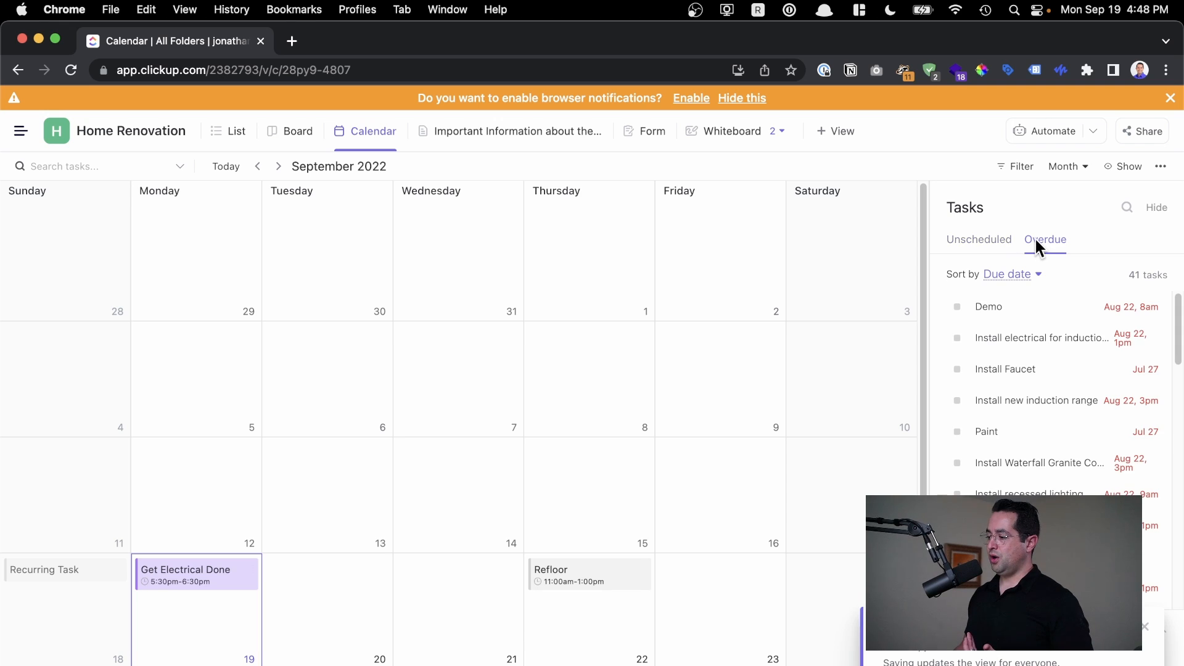
click(991, 241)
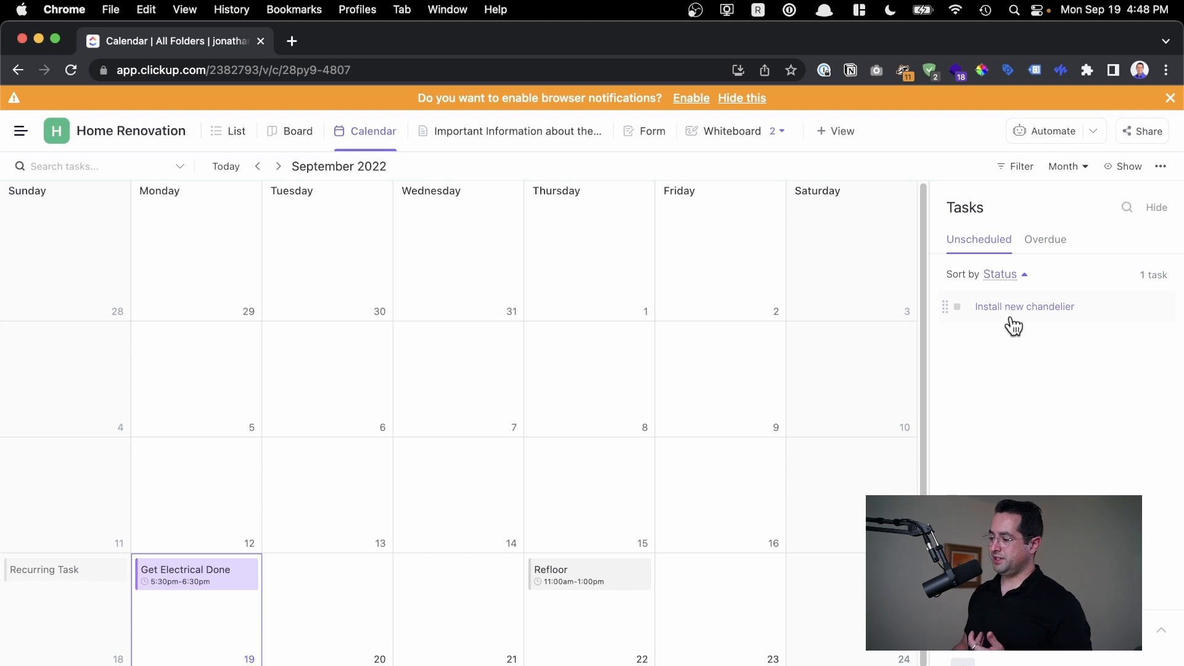
drag(1021, 321, 487, 604)
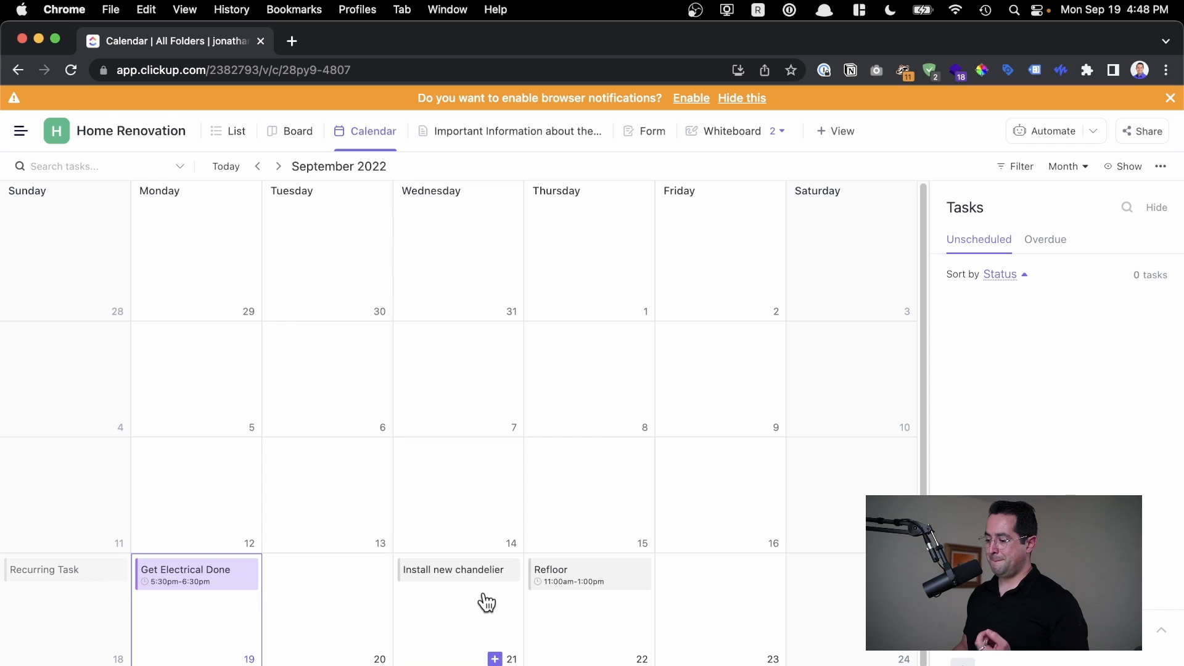
- Schedule the overdue Remove Fireplace task on Friday, September 23, and the overdue Paint task on Tuesday, September 20
click(1060, 240)
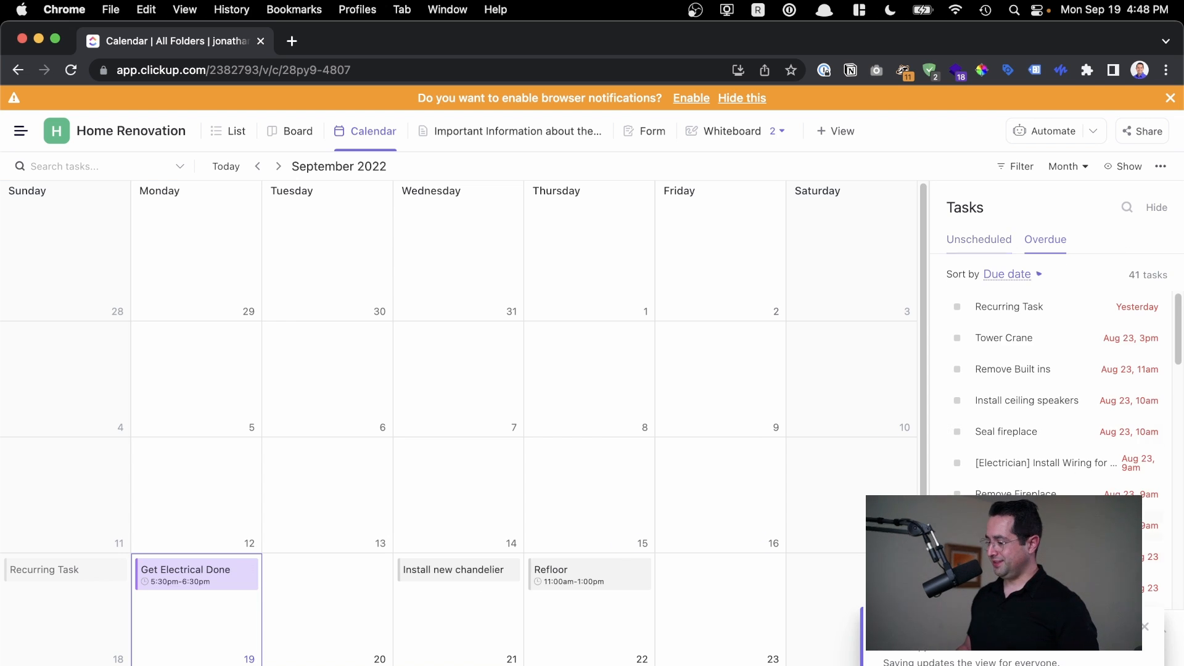
drag(1012, 493, 713, 634)
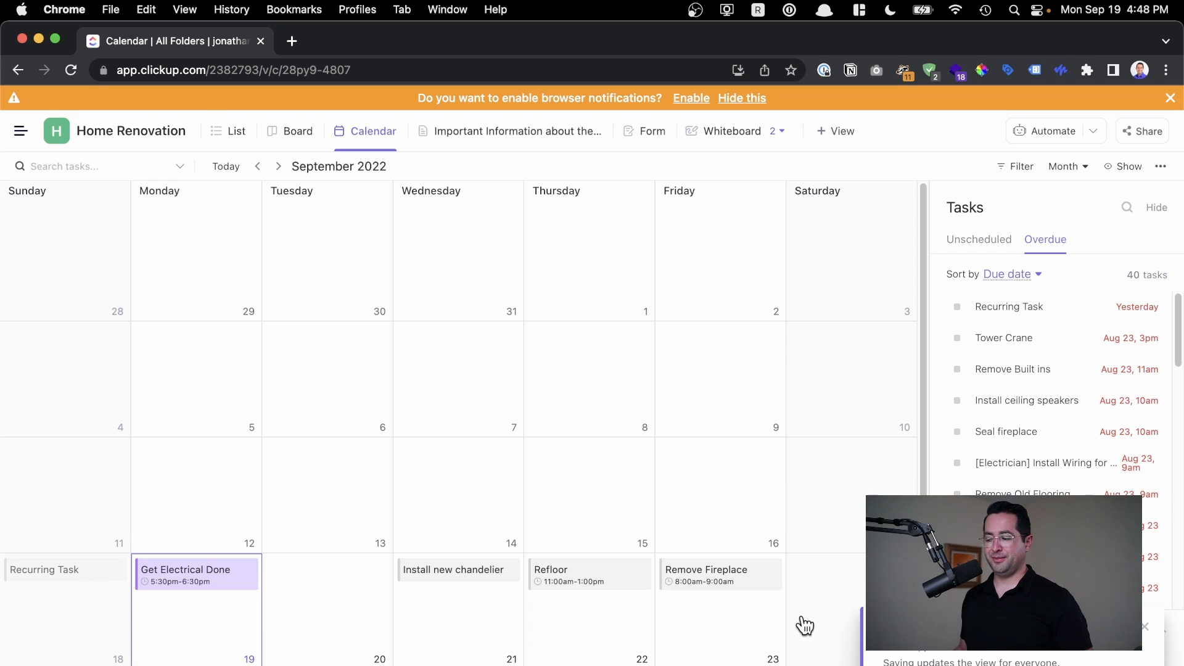
scroll(714, 608, down, 1)
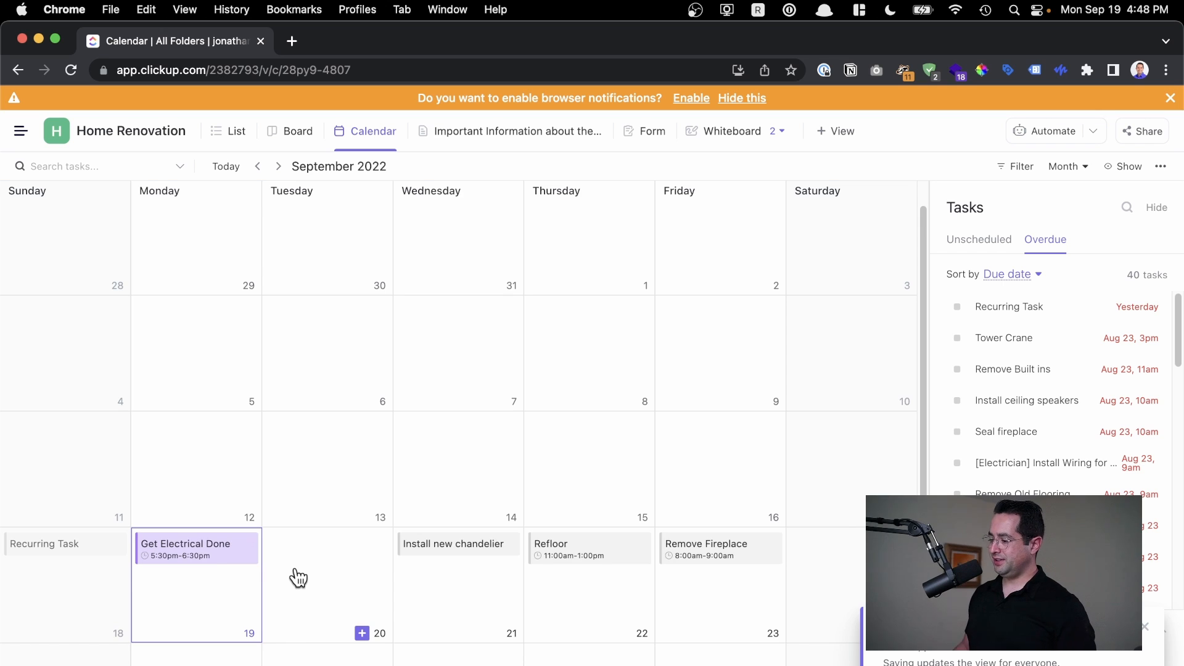
scroll(1054, 431, down, 4)
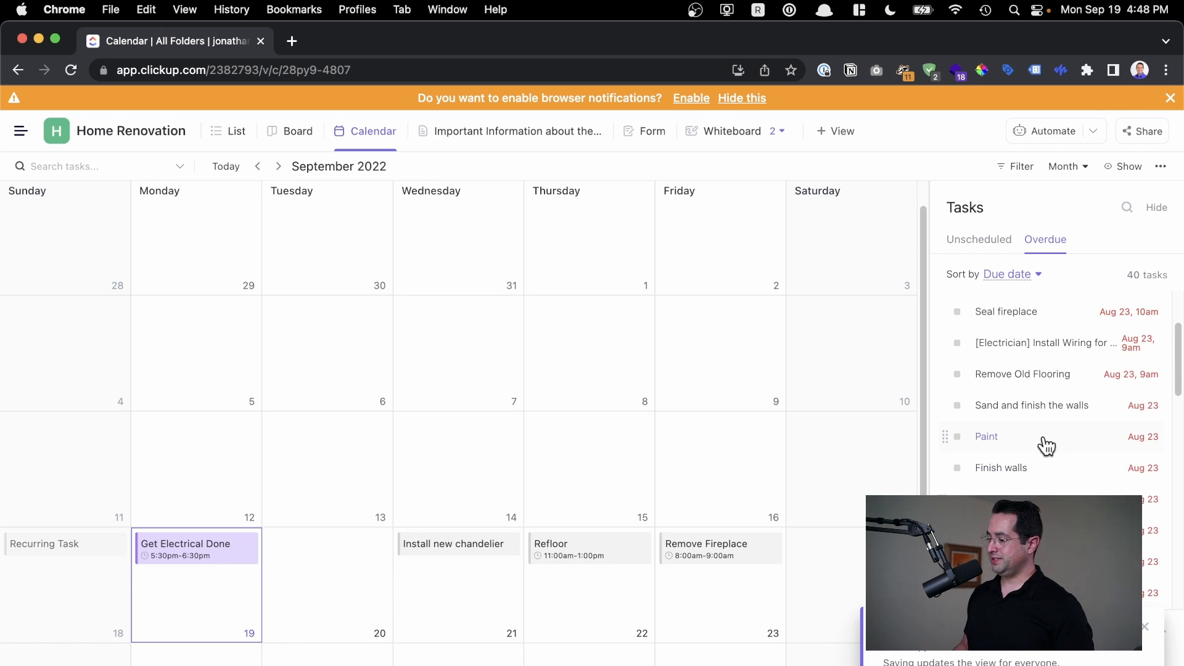
drag(1047, 444, 397, 567)
drag(357, 580, 357, 578)
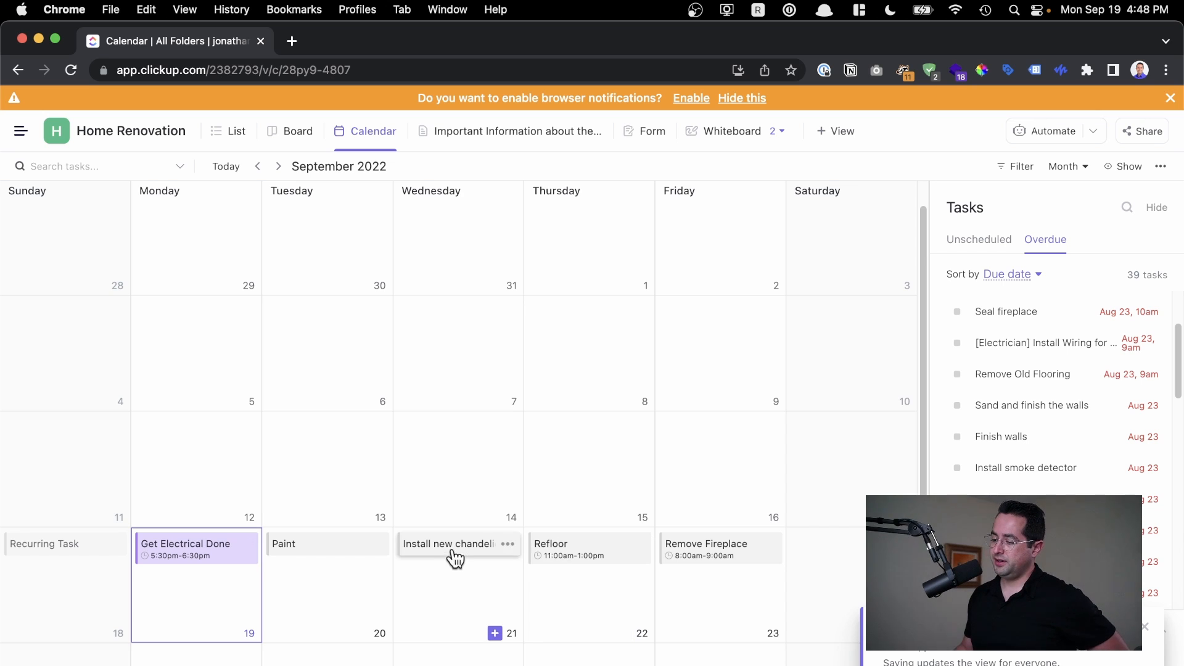
- Rearrange the week's tasks: Remove Fireplace on September 20, Refloor on September 21, Install new chandelier on September 22 and Paint on September 23
mouse_move(455, 560)
mouse_down()
mouse_move(299, 610)
mouse_move(320, 557)
mouse_move(689, 615)
mouse_move(706, 557)
mouse_move(534, 584)
mouse_move(336, 584)
mouse_up()
mouse_move(299, 545)
mouse_down()
mouse_move(687, 619)
mouse_move(723, 557)
mouse_move(608, 603)
mouse_move(584, 555)
mouse_move(426, 586)
mouse_up()
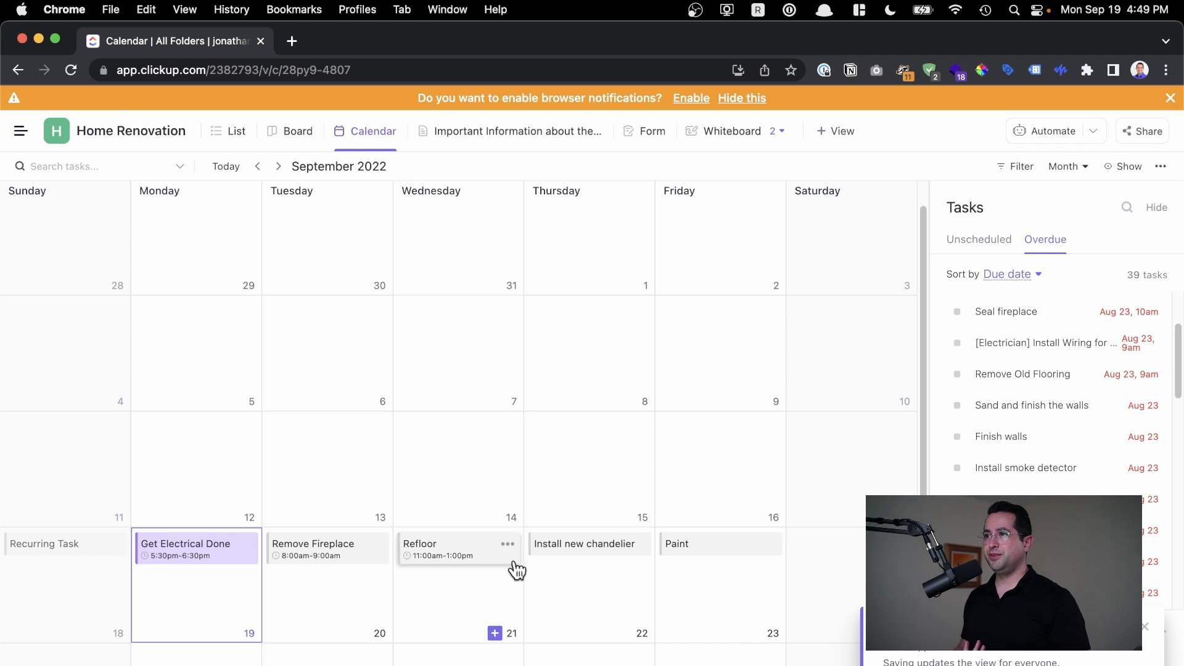
scroll(287, 580, up, 5)
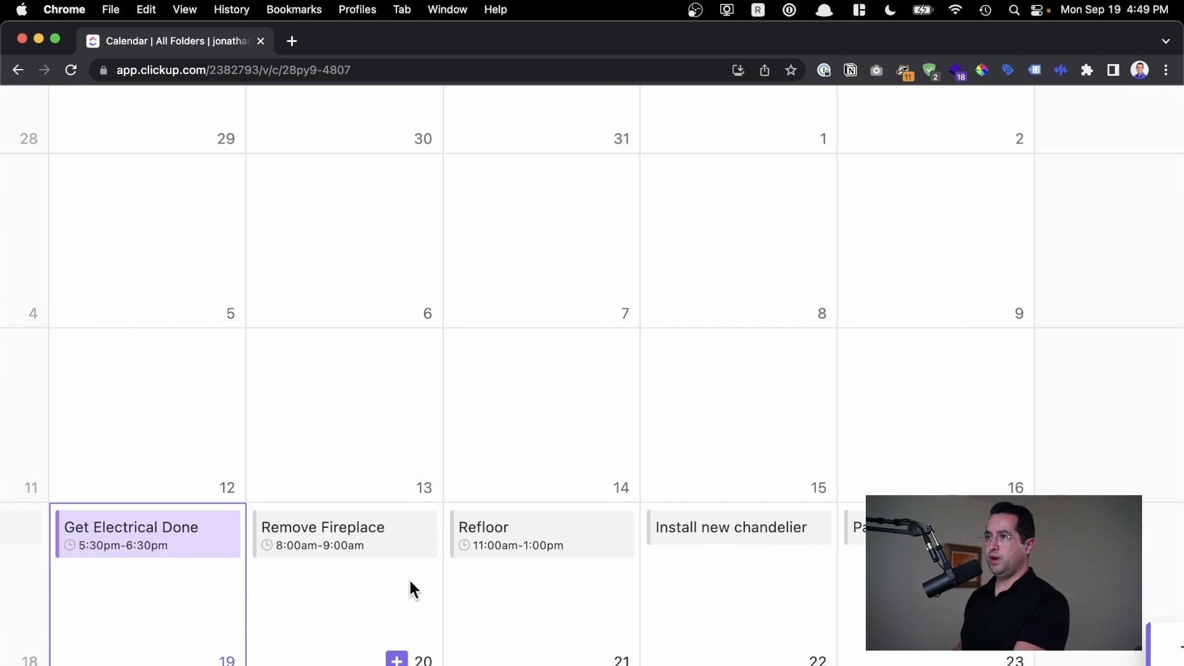
scroll(411, 577, up, 2)
scroll(413, 560, left, 5)
scroll(413, 560, right, 8)
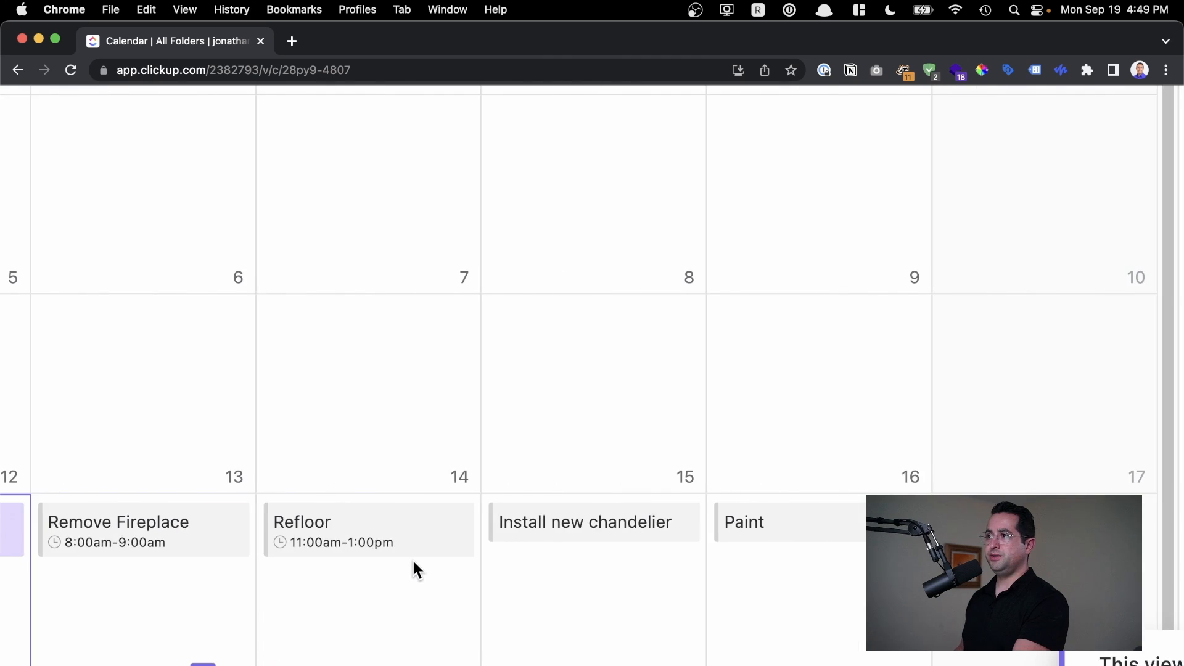
scroll(412, 558, down, 7)
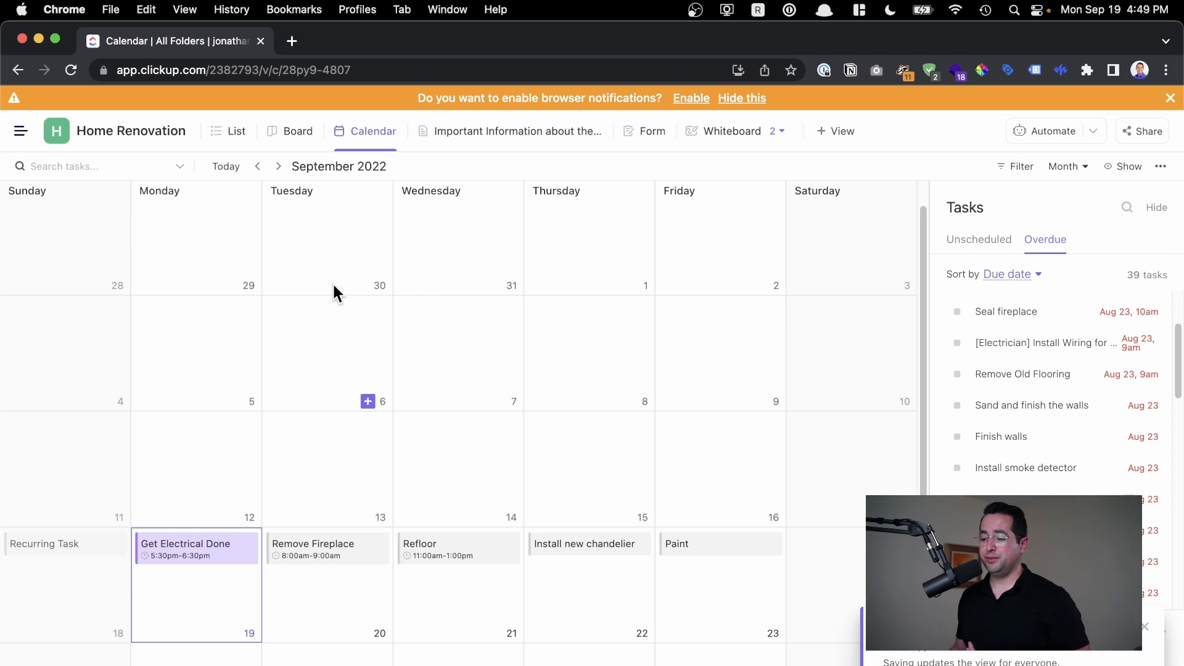
- Show the space as a board, examine the status choices of the Demo task, and close the task without changing it
click(299, 137)
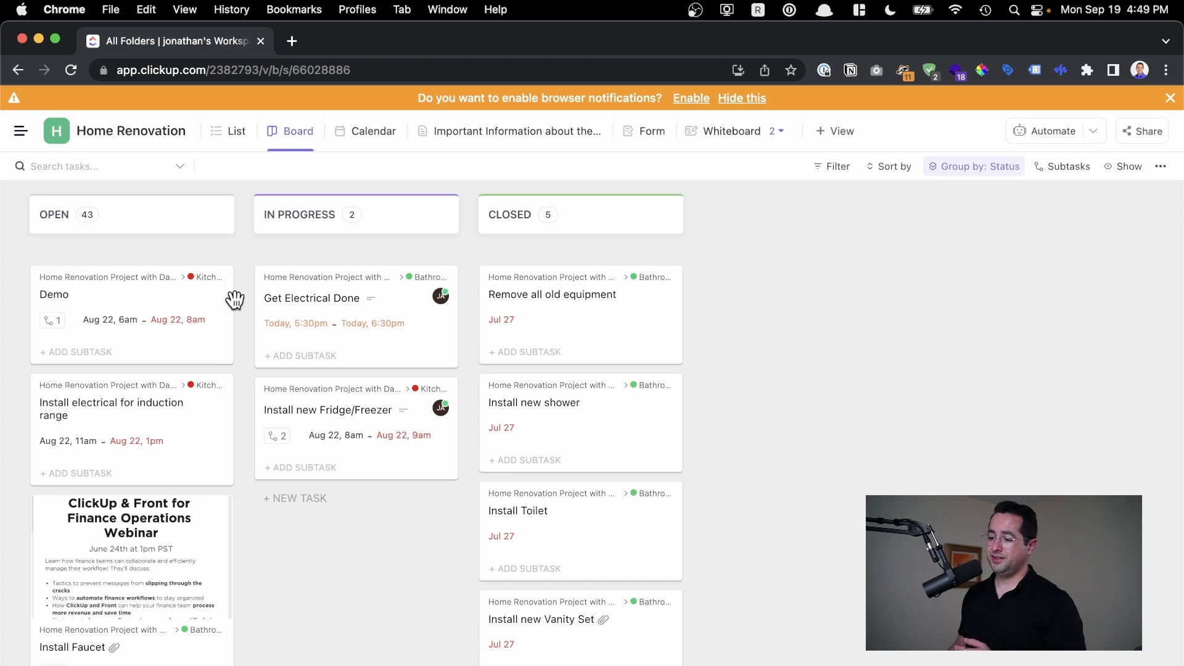
click(117, 296)
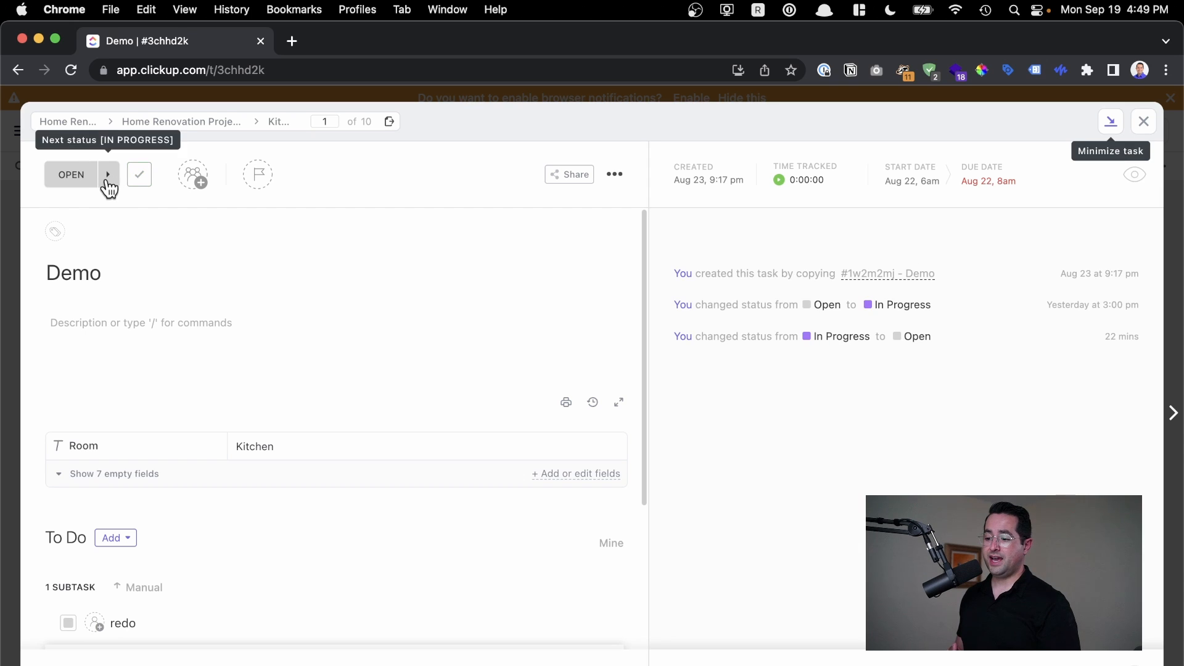
click(71, 174)
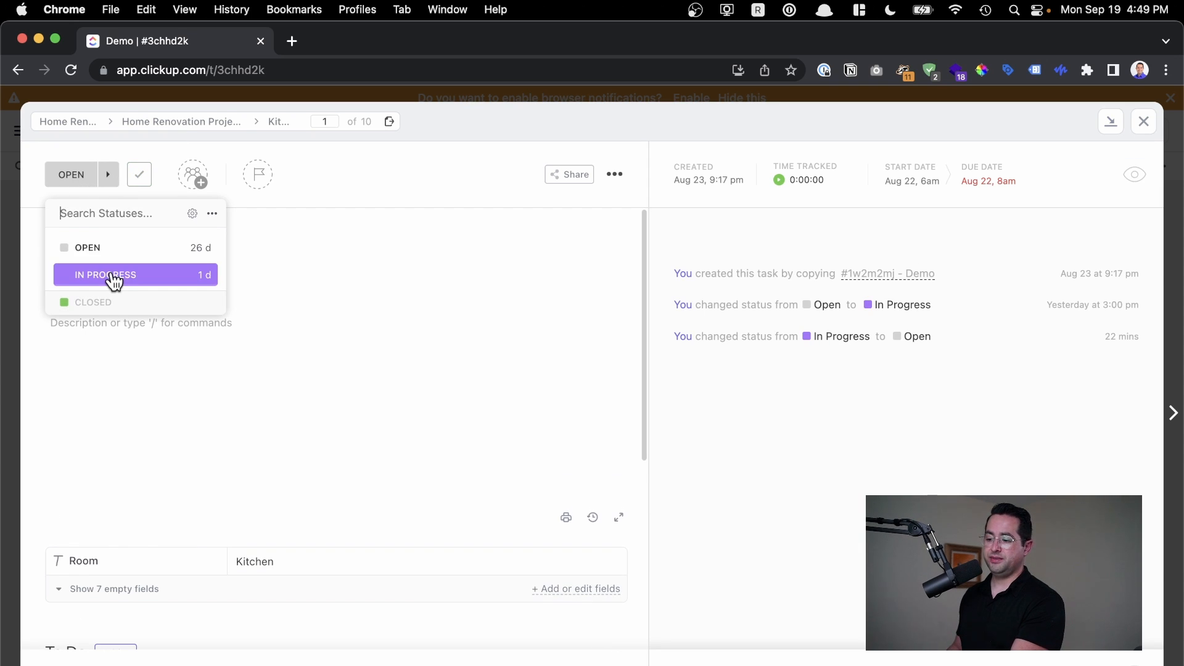
scroll(91, 260, up, 5)
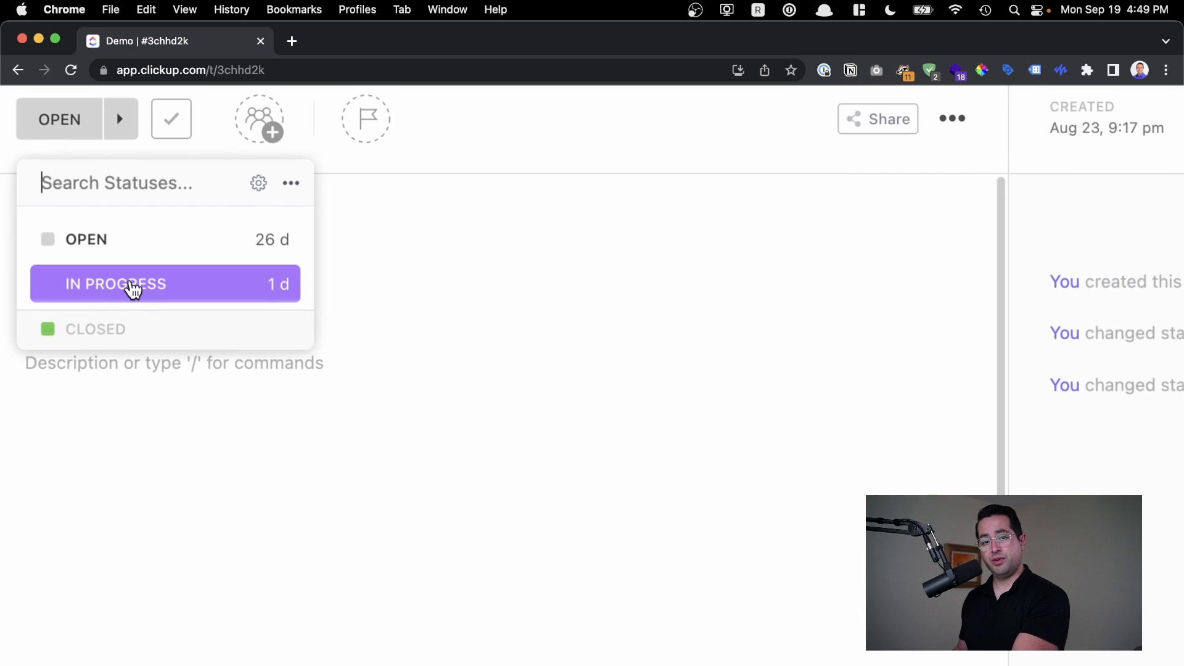
scroll(120, 341, down, 5)
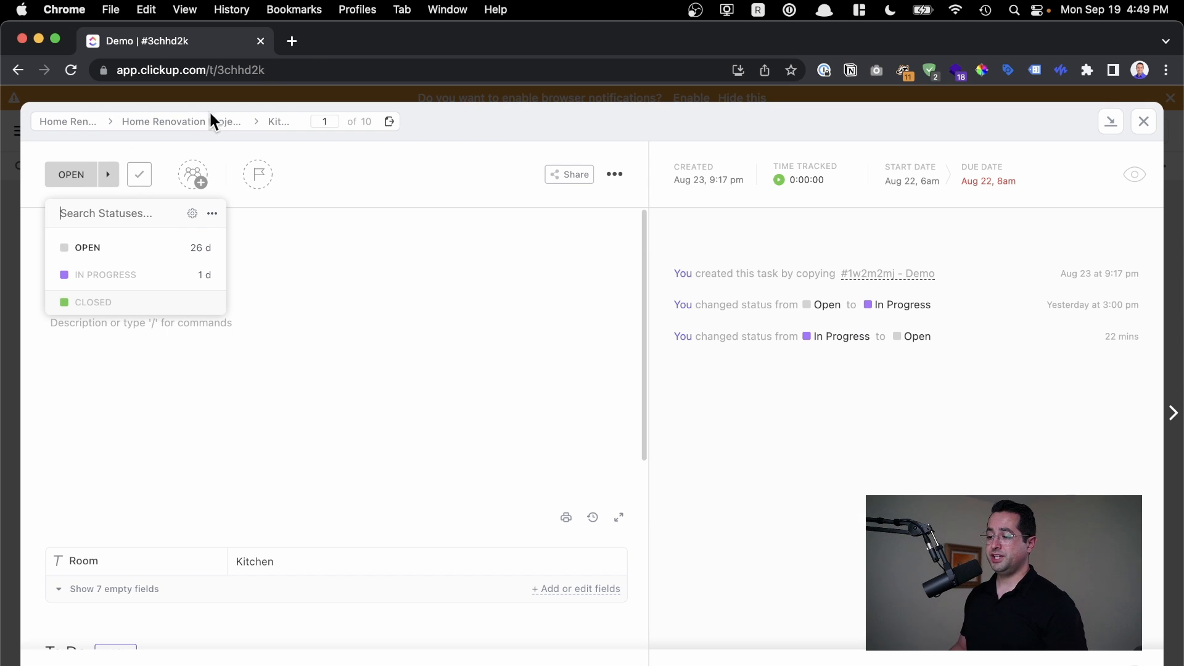
click(305, 92)
click(305, 91)
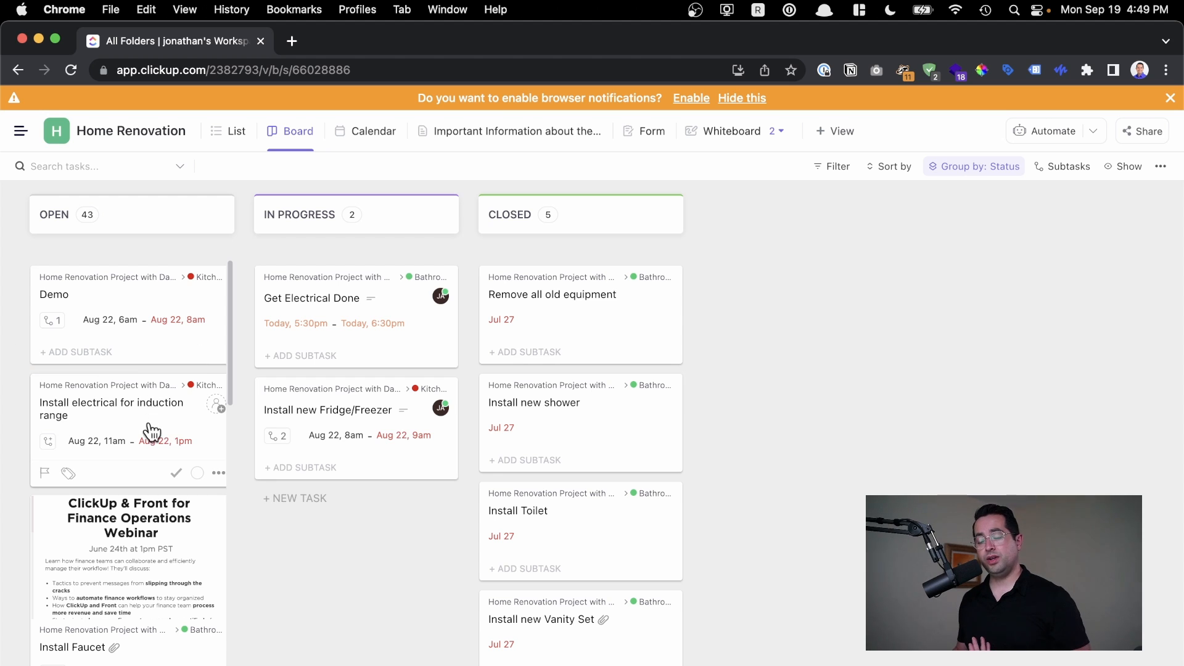
- Look through the task cards in the board's Open and Closed columns
scroll(77, 499, down, 5)
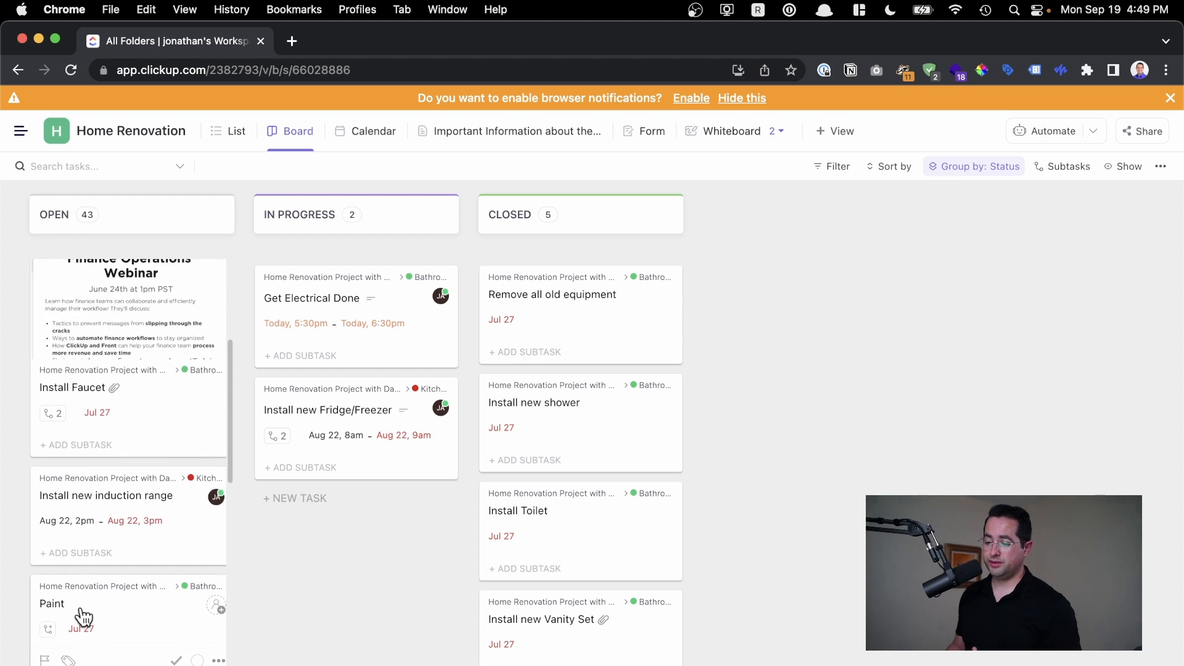
scroll(79, 614, up, 5)
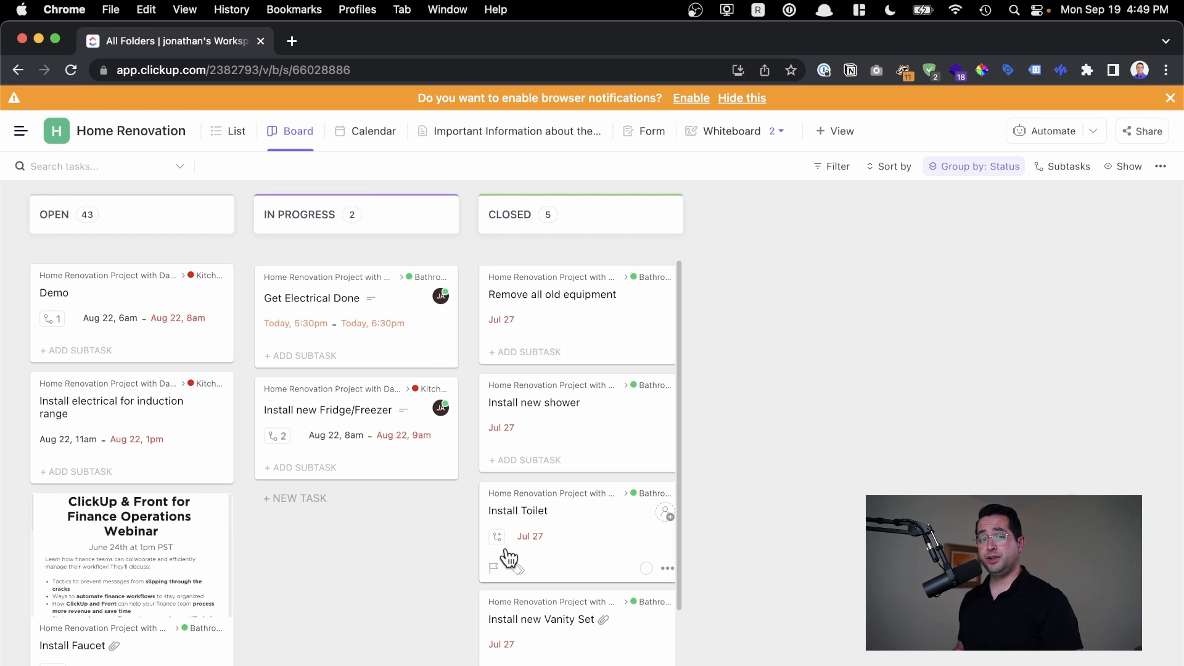
scroll(668, 496, down, 3)
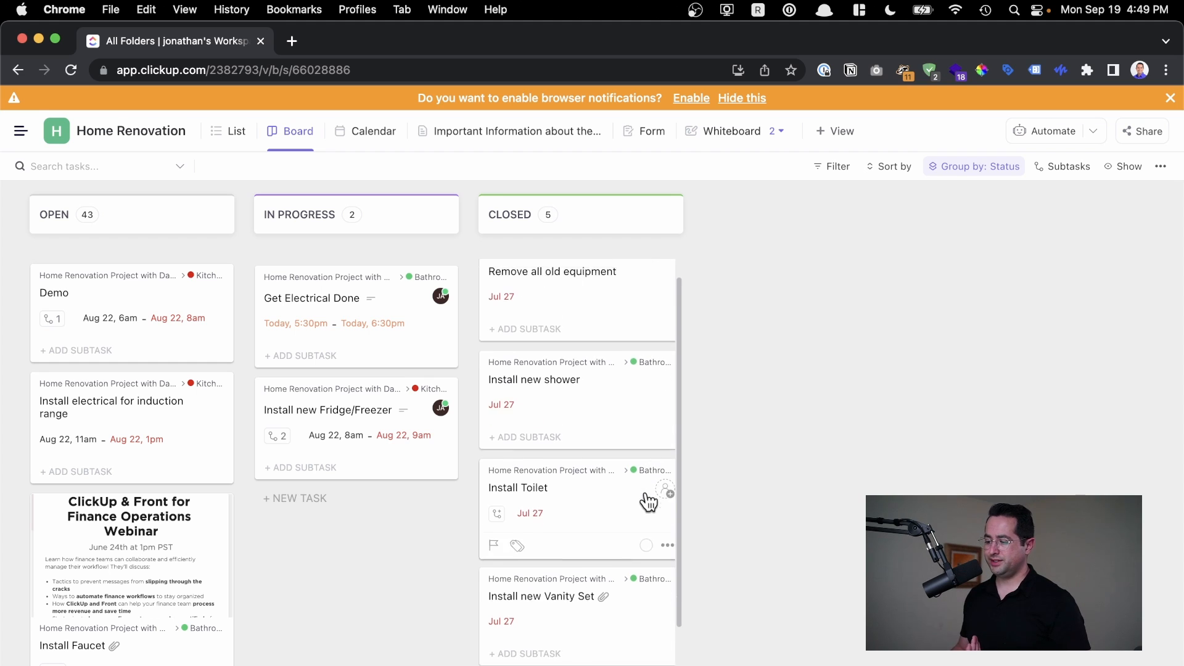
scroll(646, 502, up, 3)
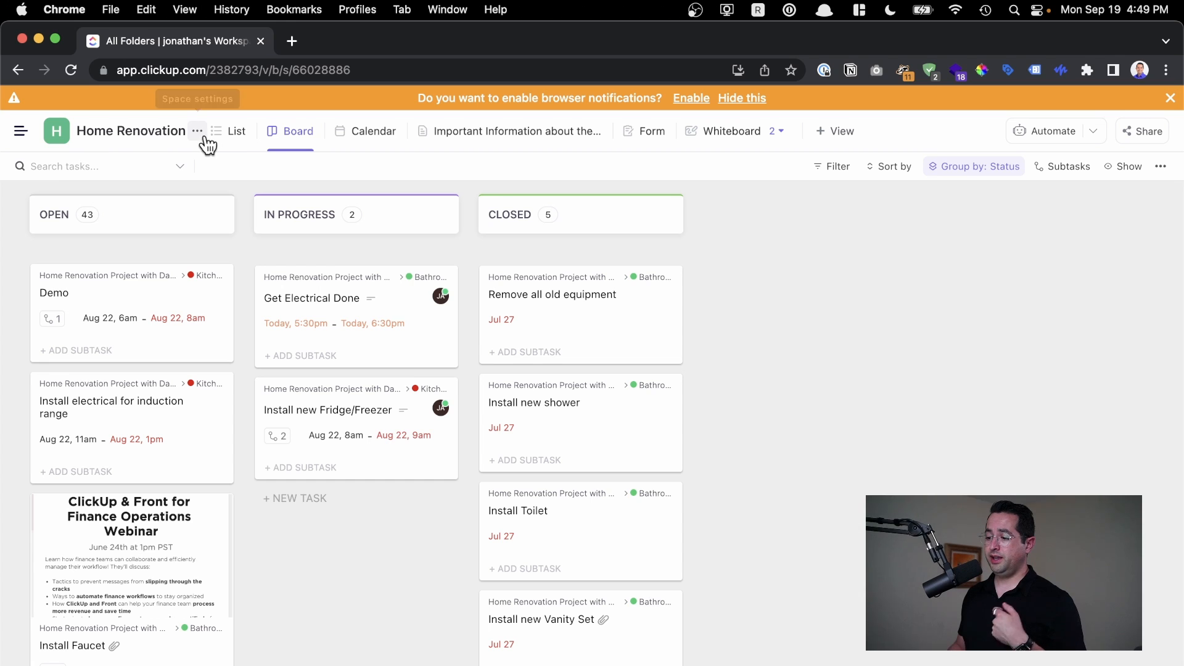
- Go to the Home page and reschedule today's Get Electrical Done task to 12:00pm-1:00pm on its calendar
click(24, 130)
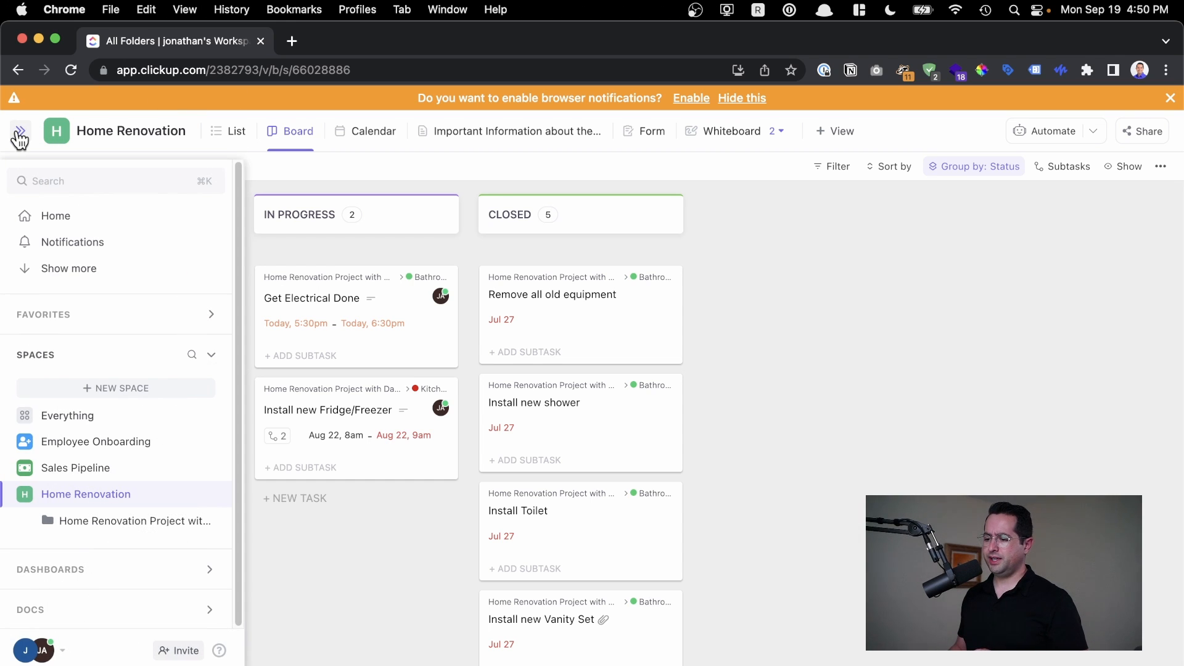
click(65, 217)
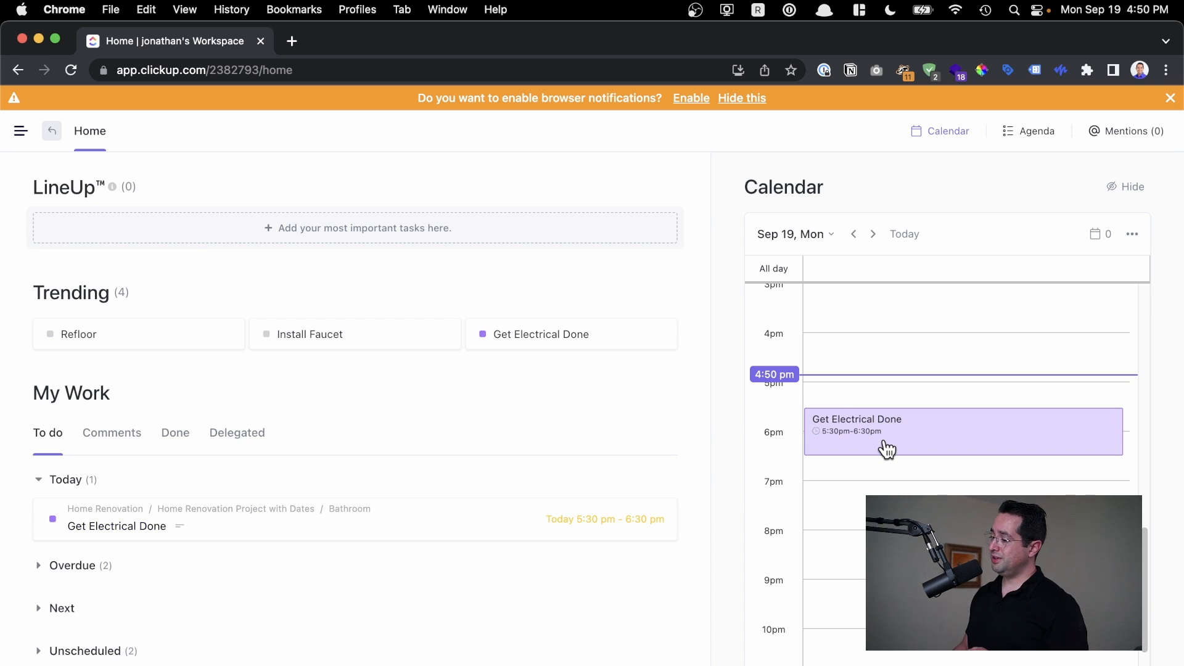
scroll(891, 445, down, 2)
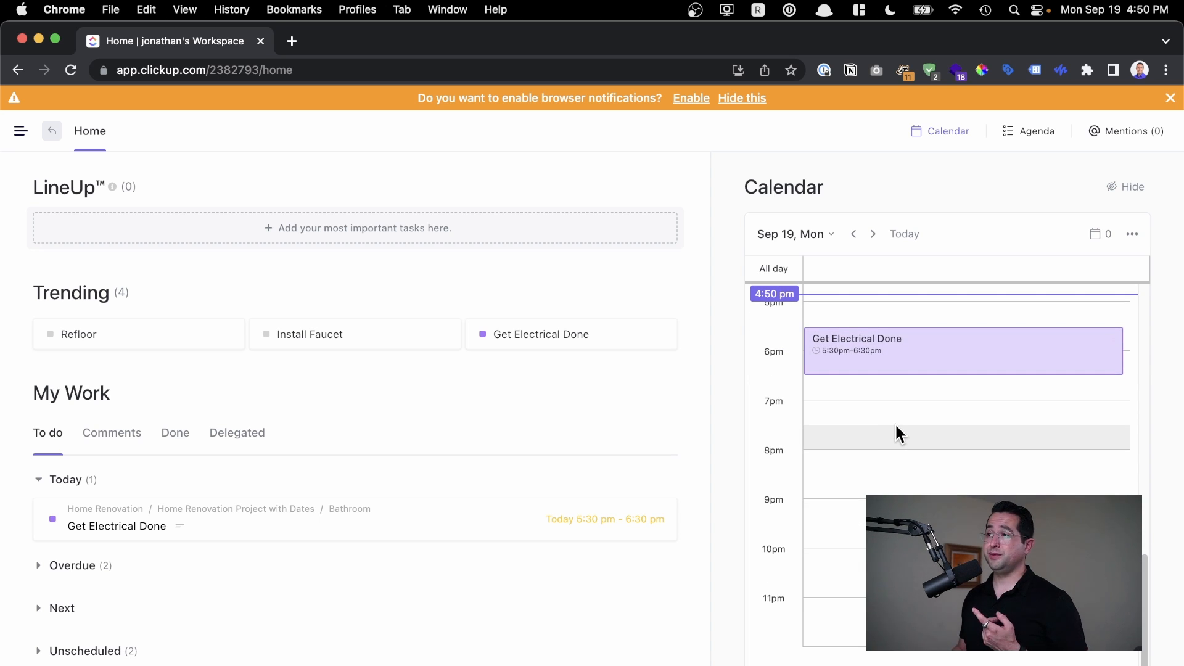
drag(923, 338, 909, 423)
scroll(871, 490, up, 7)
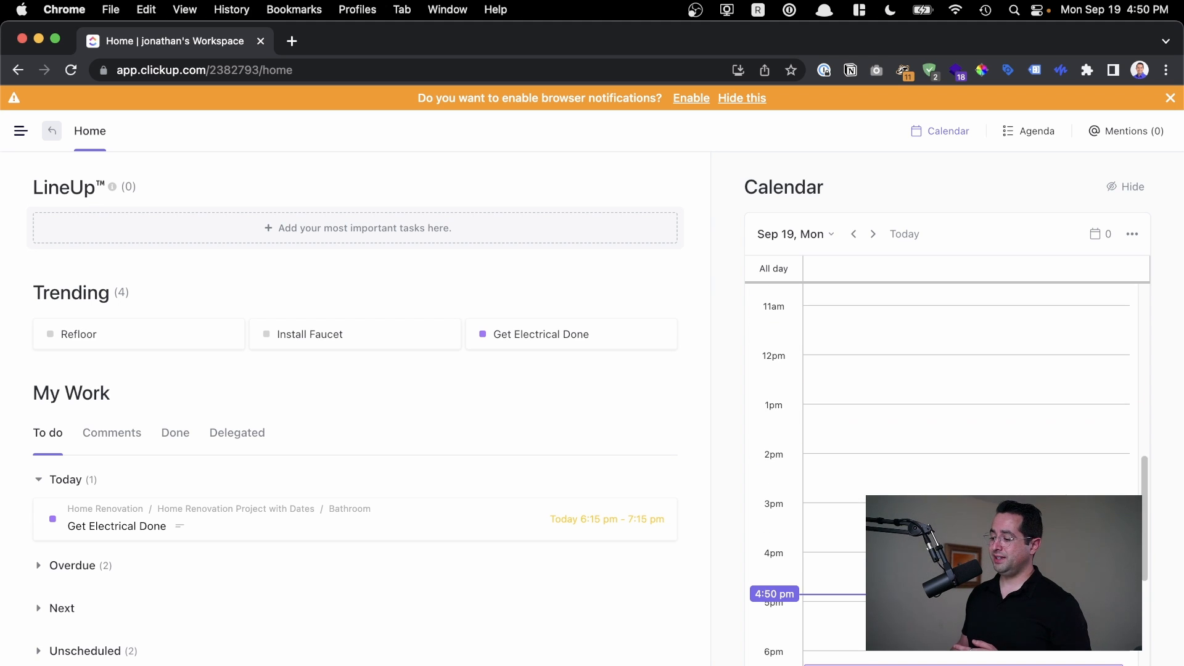
drag(876, 665, 873, 361)
scroll(848, 525, up, 2)
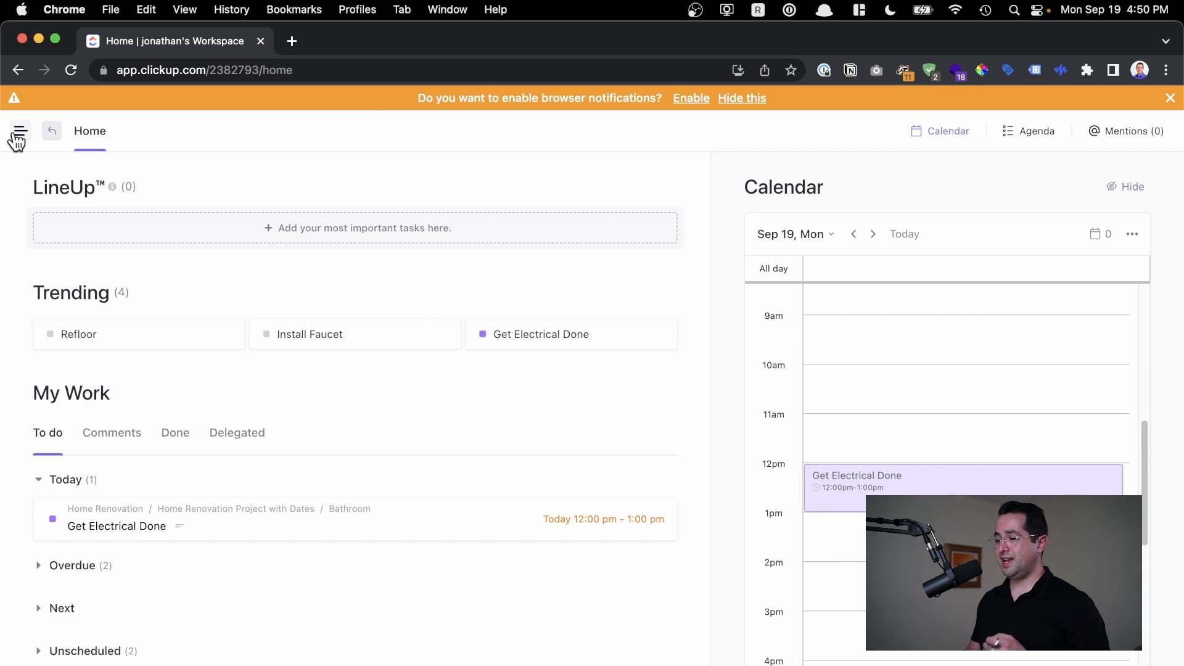
- Expand the sidebar to check the private dashboards, and return to the Home Renovation space's board
click(20, 131)
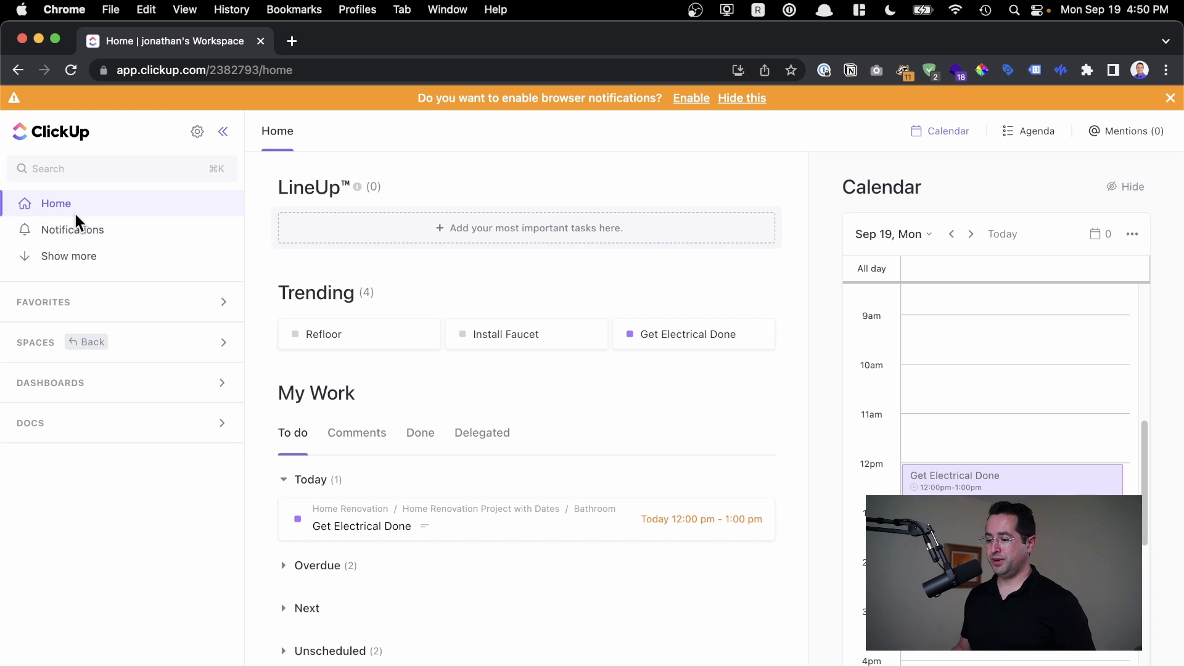
click(62, 393)
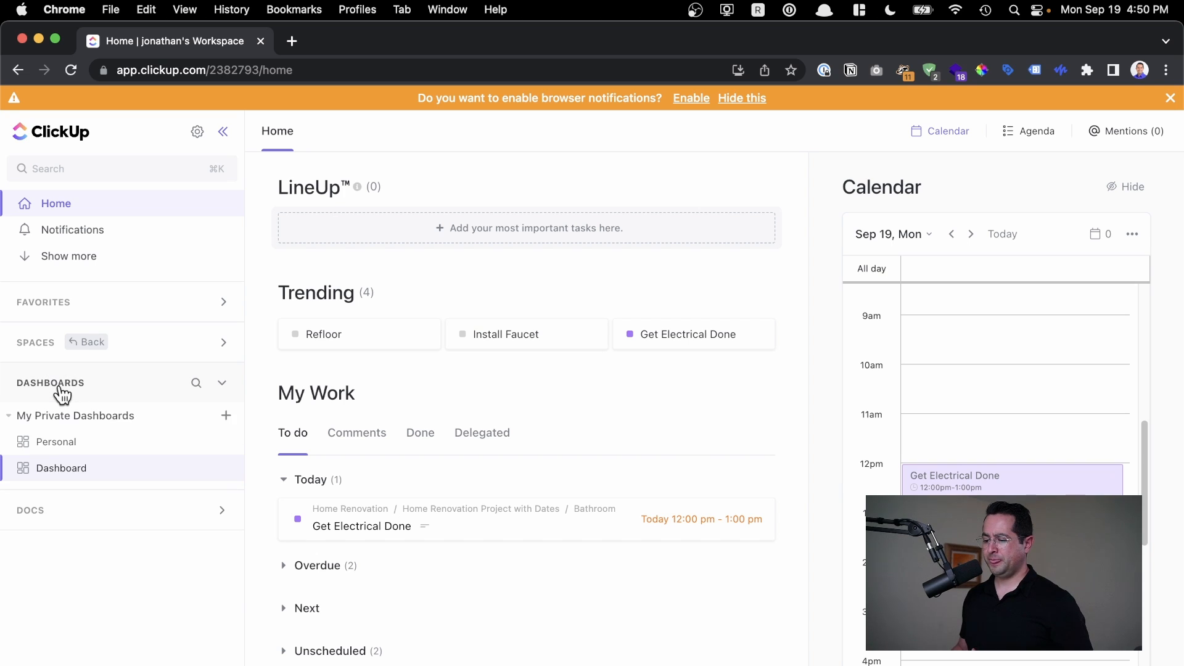
click(31, 349)
click(89, 484)
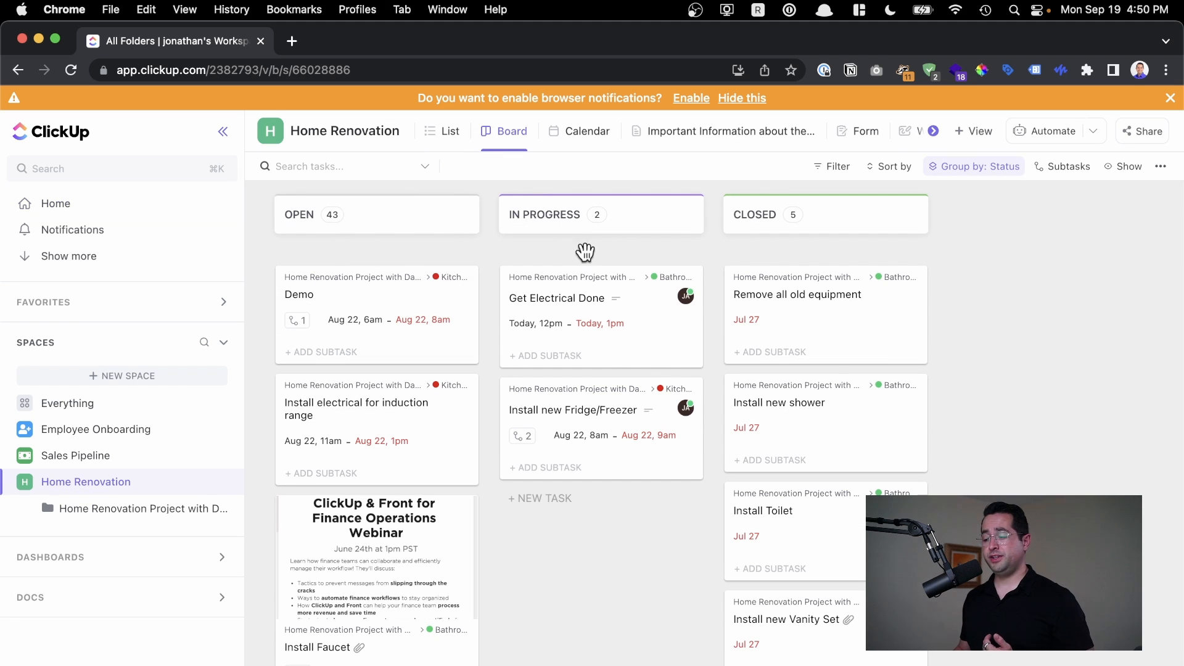
- Add a Whiteboard view to the Home Renovation space using the Stand Up template, and view its Yesterday section
click(961, 131)
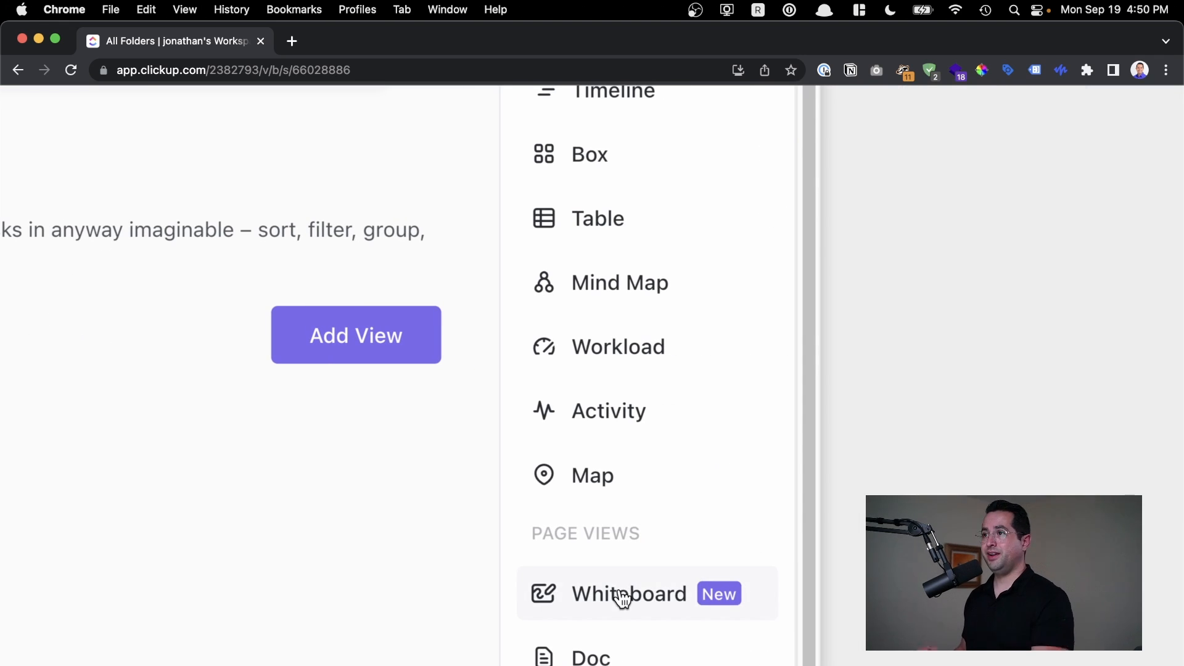
click(622, 596)
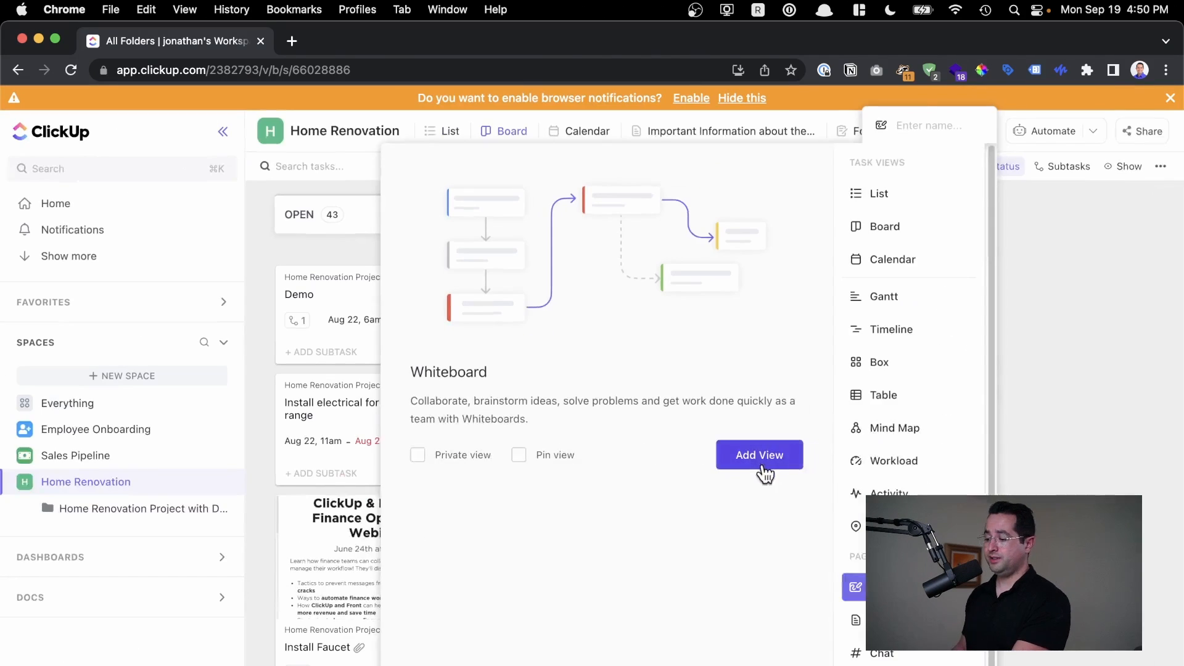
click(814, 553)
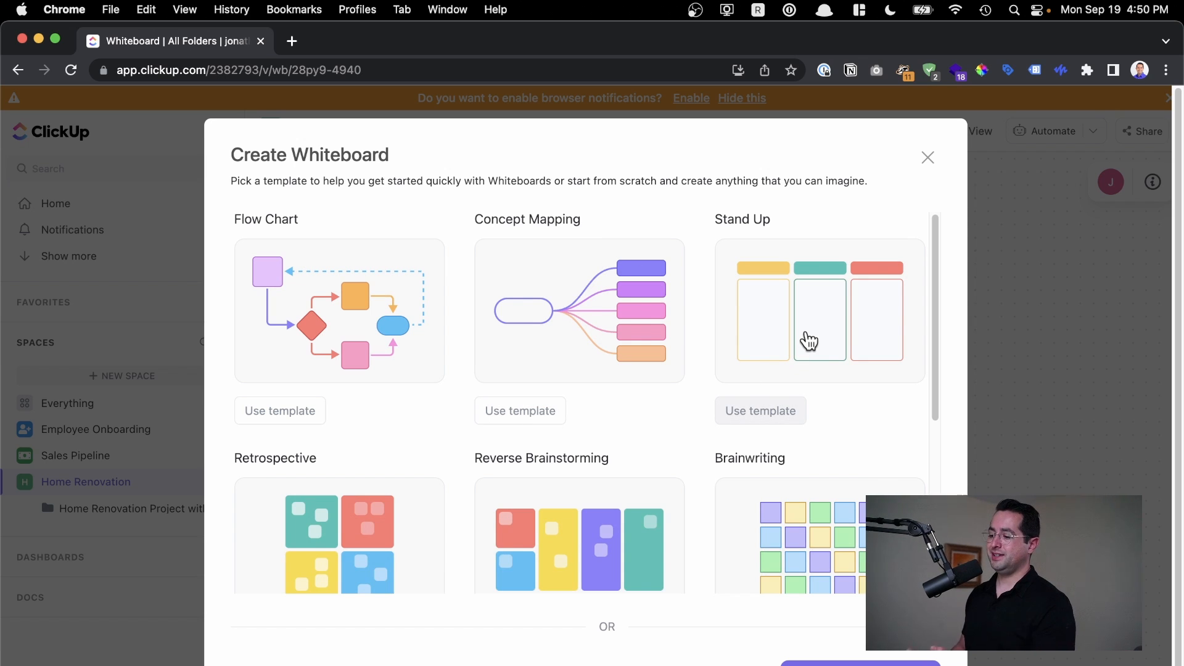
click(809, 341)
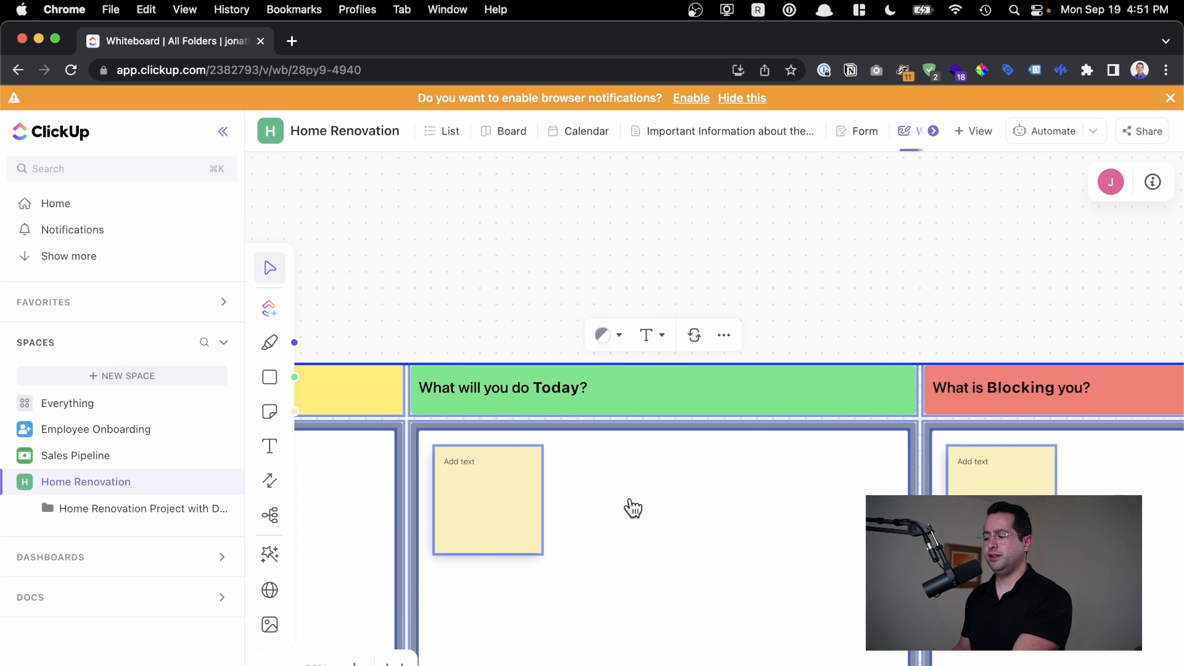
scroll(634, 499, left, 10)
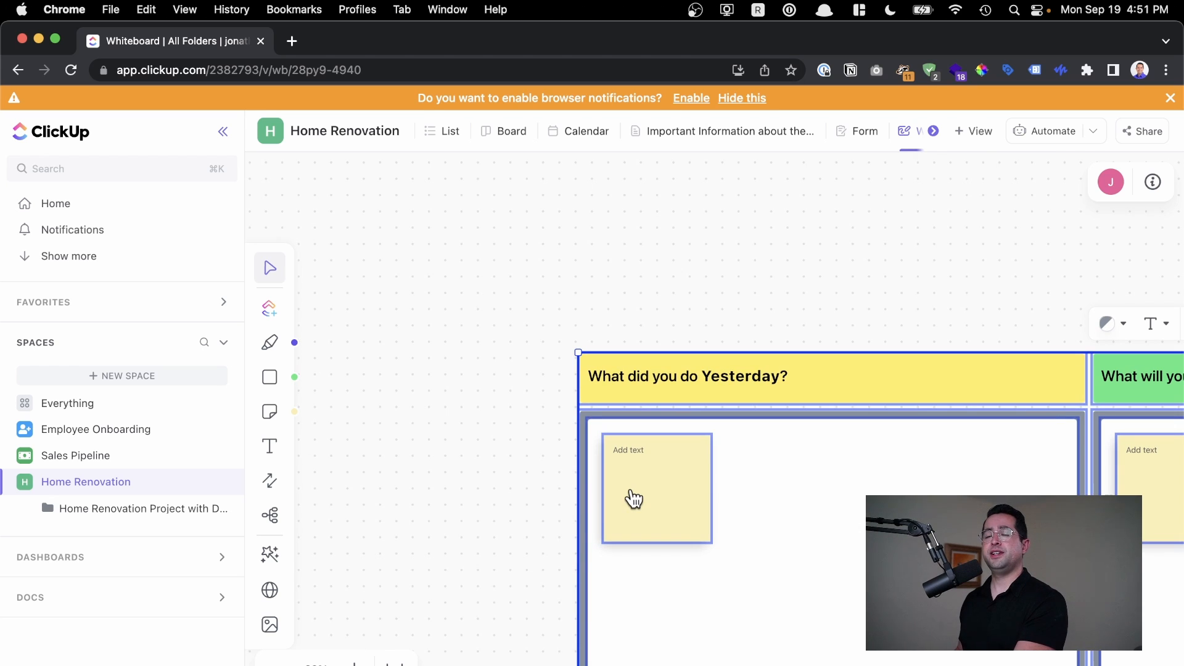
- Look over the Yesterday, Today and Blocking columns of the Stand Up whiteboard
scroll(634, 494, right, 15)
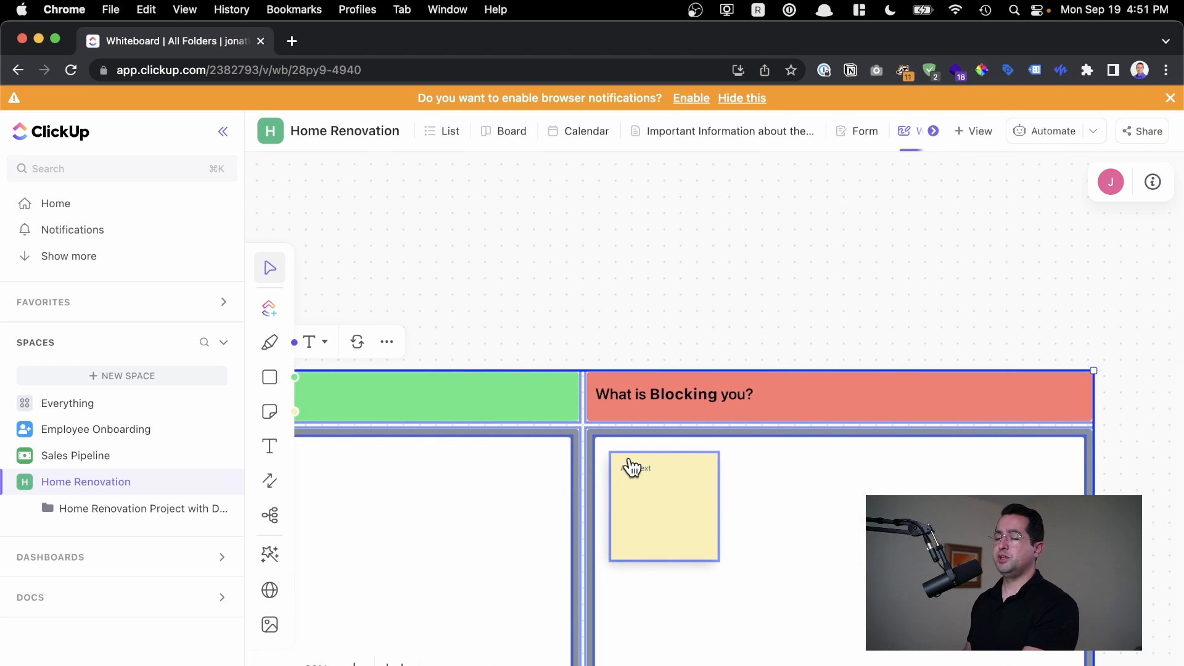
scroll(633, 467, down, 3)
scroll(633, 467, left, 3)
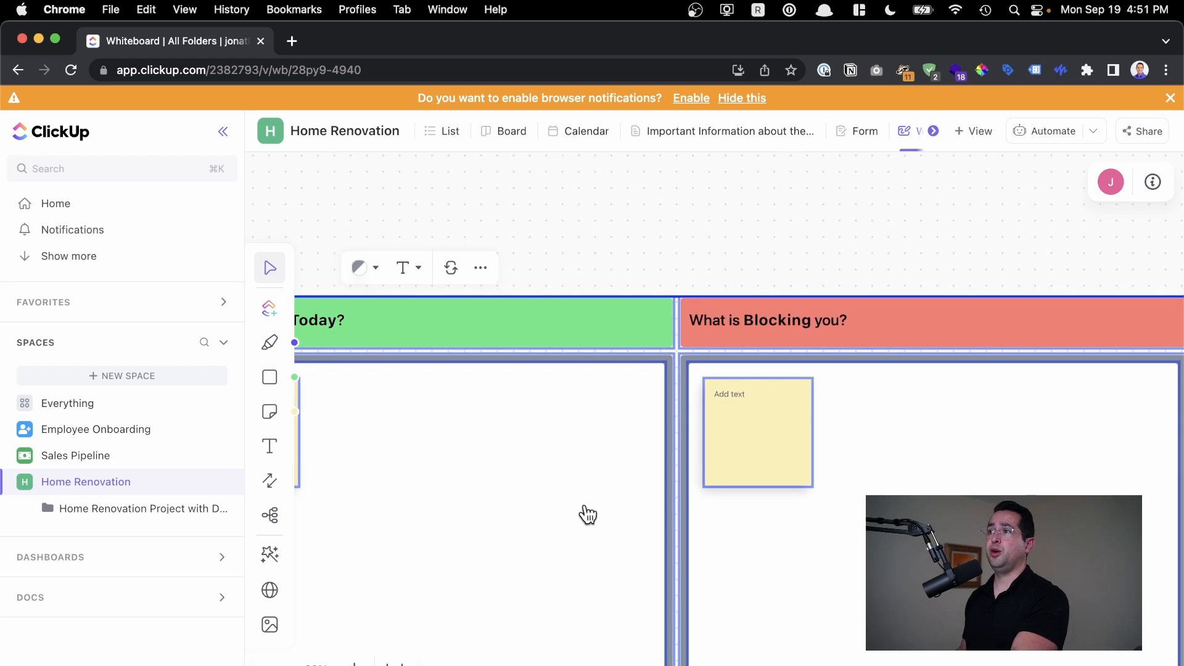
scroll(499, 537, down, 5)
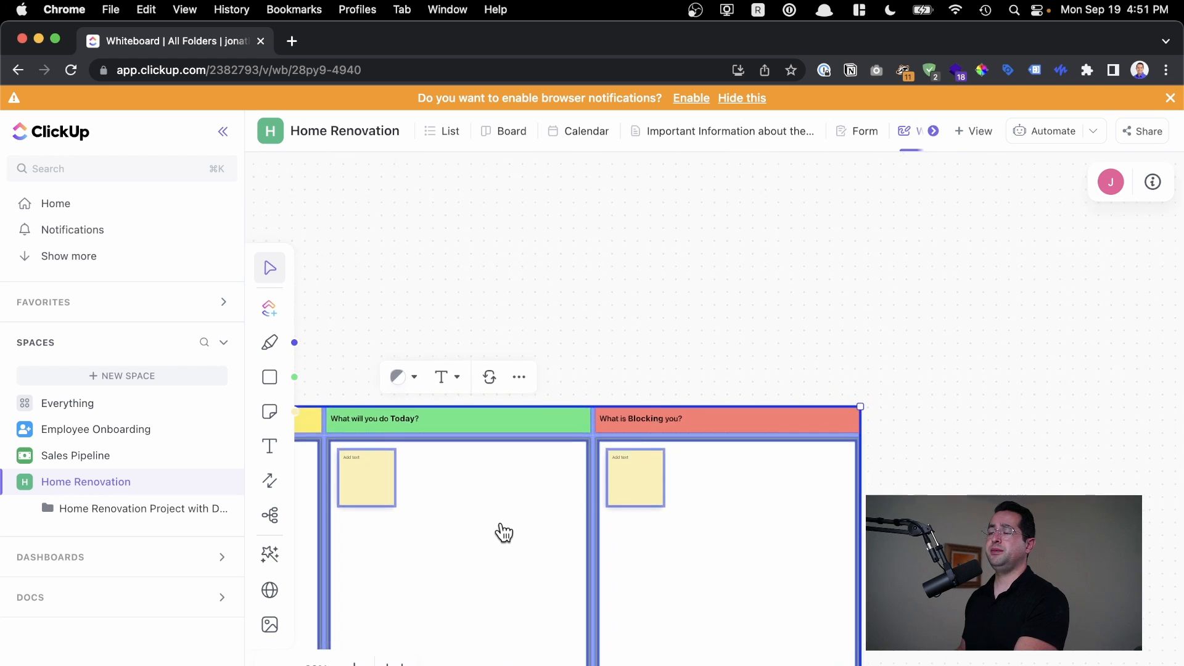
scroll(504, 532, up, 1)
scroll(504, 532, left, 6)
scroll(504, 532, down, 3)
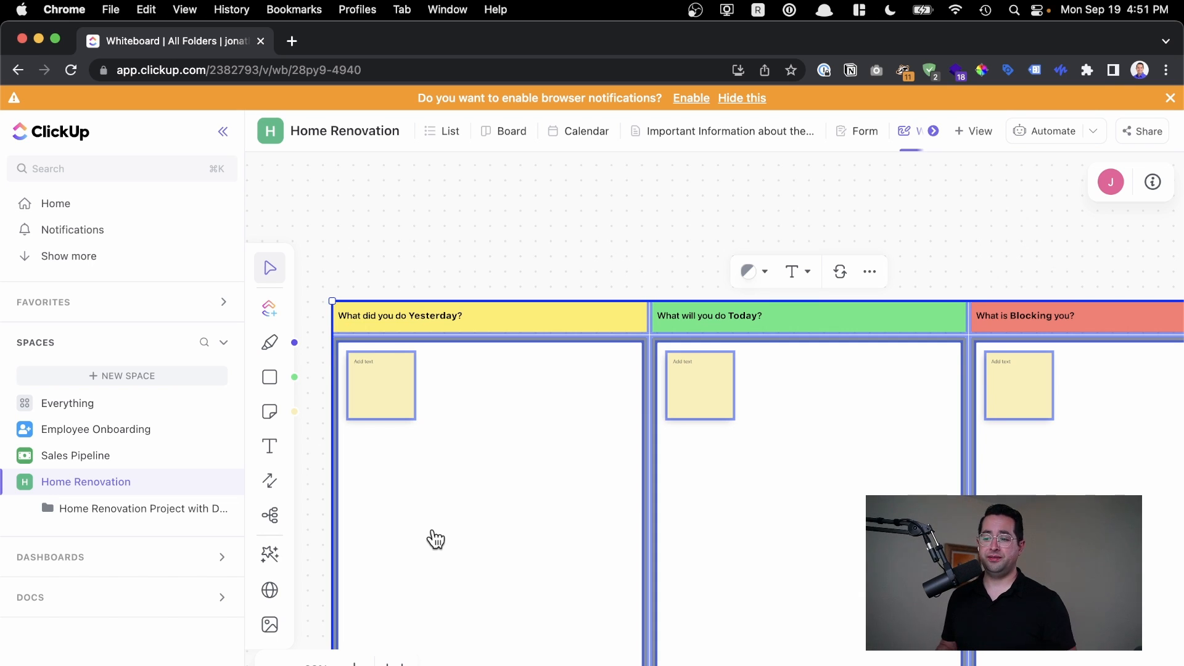
- View the Home Renovation list with the Get Electrical Done due date, and read through the Important Information about the Home doc
click(455, 137)
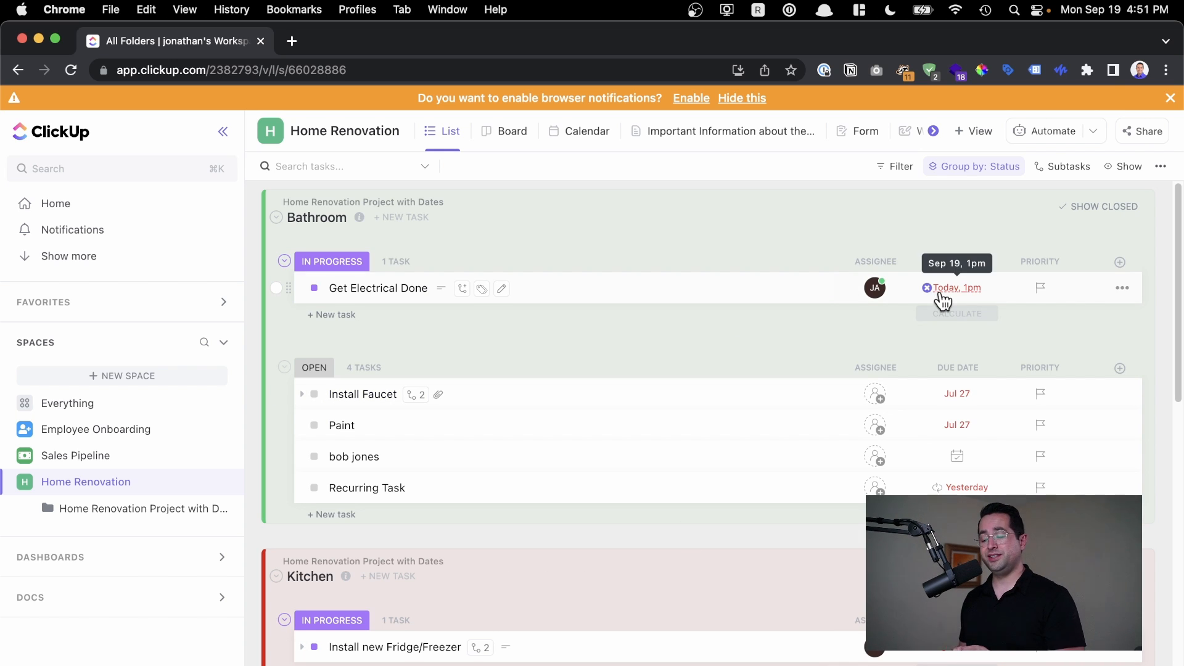
click(737, 145)
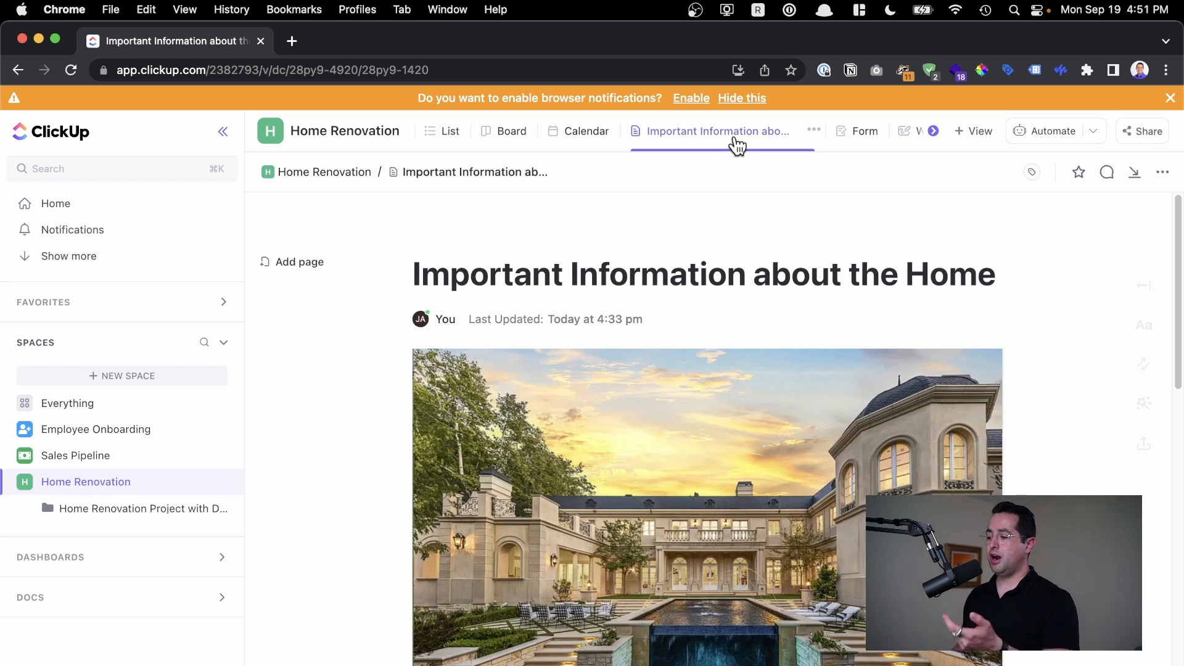
scroll(676, 378, down, 5)
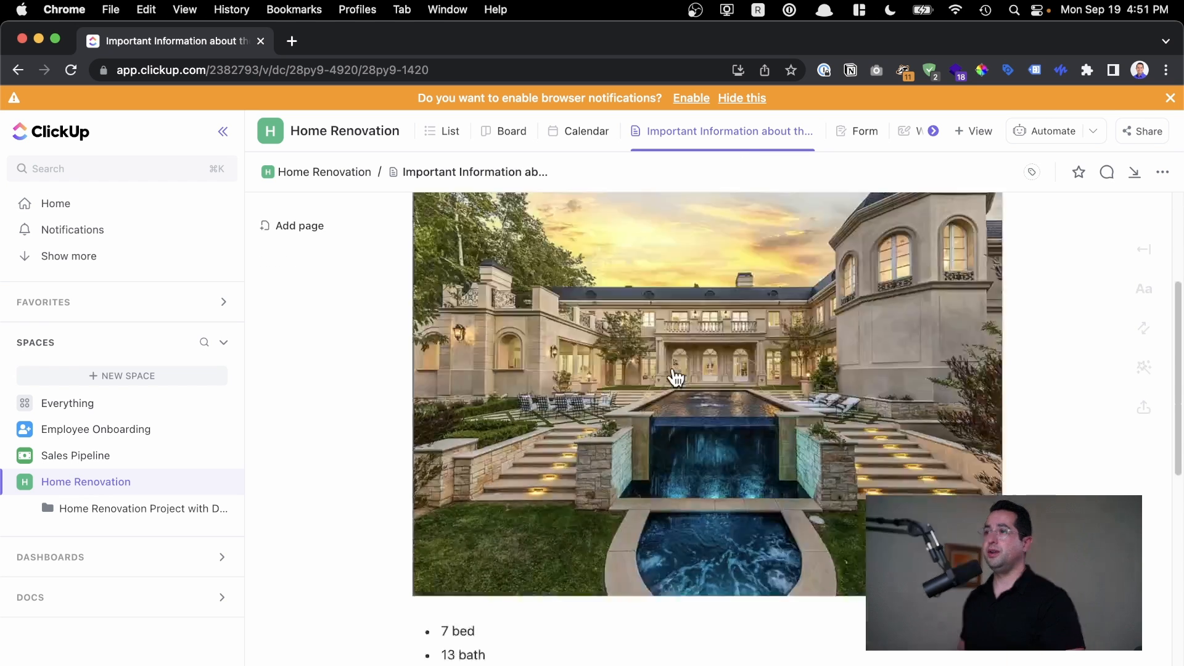
scroll(677, 378, down, 10)
scroll(662, 543, up, 6)
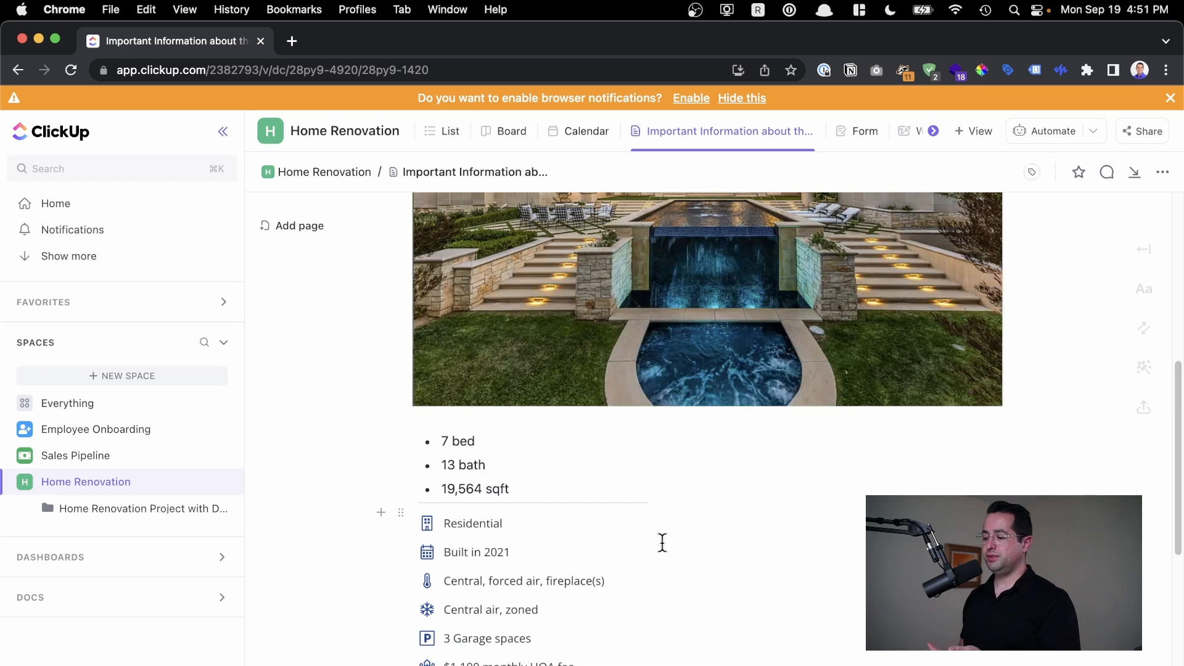
scroll(489, 516, up, 5)
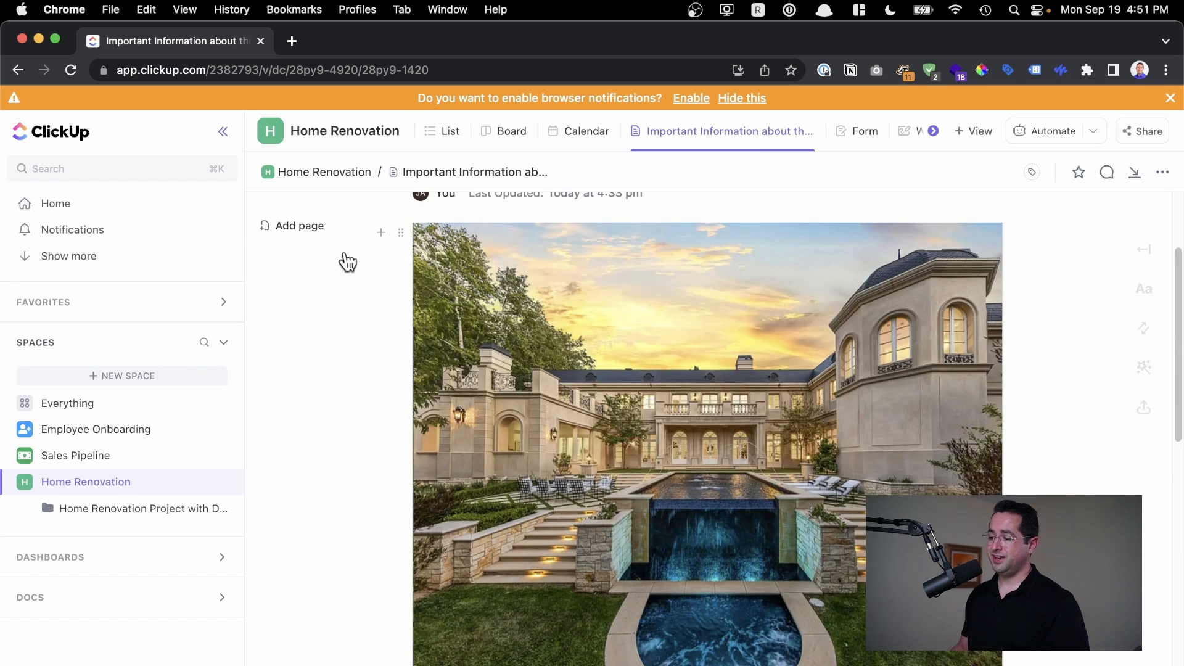
- Return to the Whiteboard view and move the Today column's sticky note down to the border with the Yesterday column
click(903, 132)
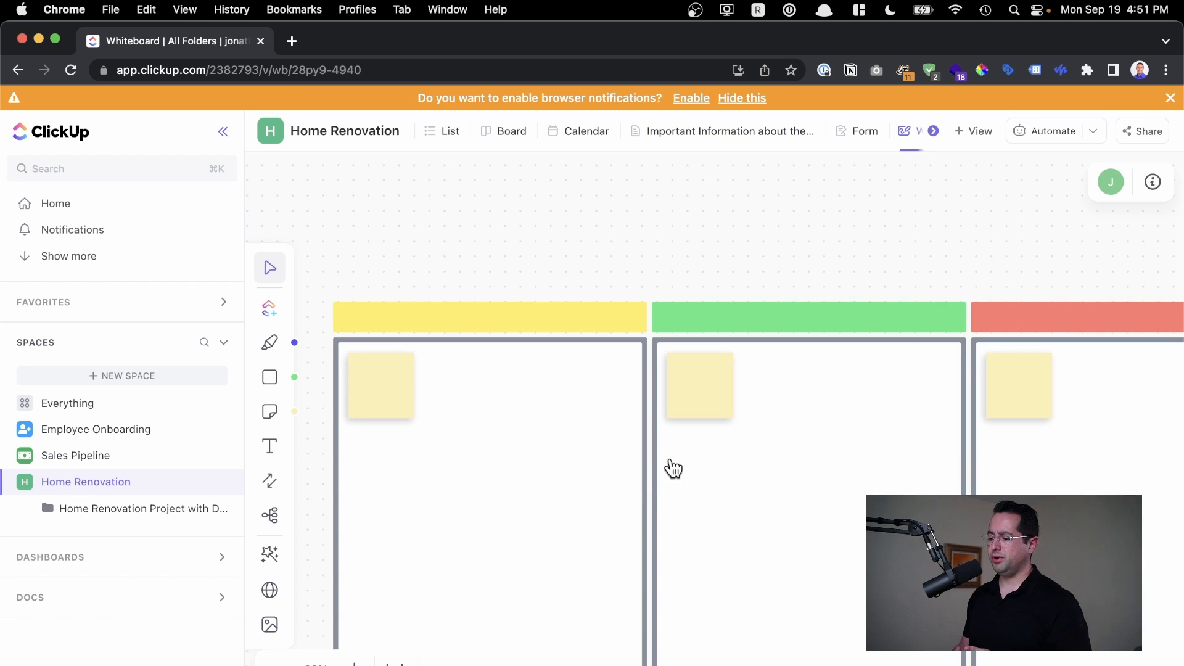
drag(690, 410, 660, 477)
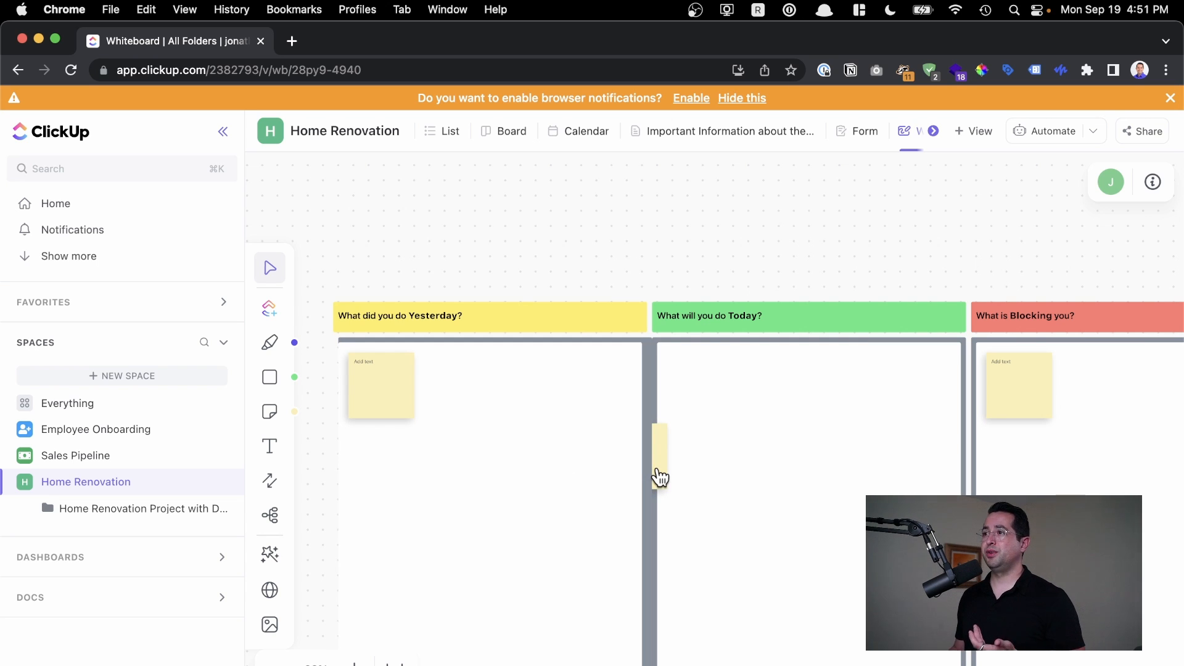